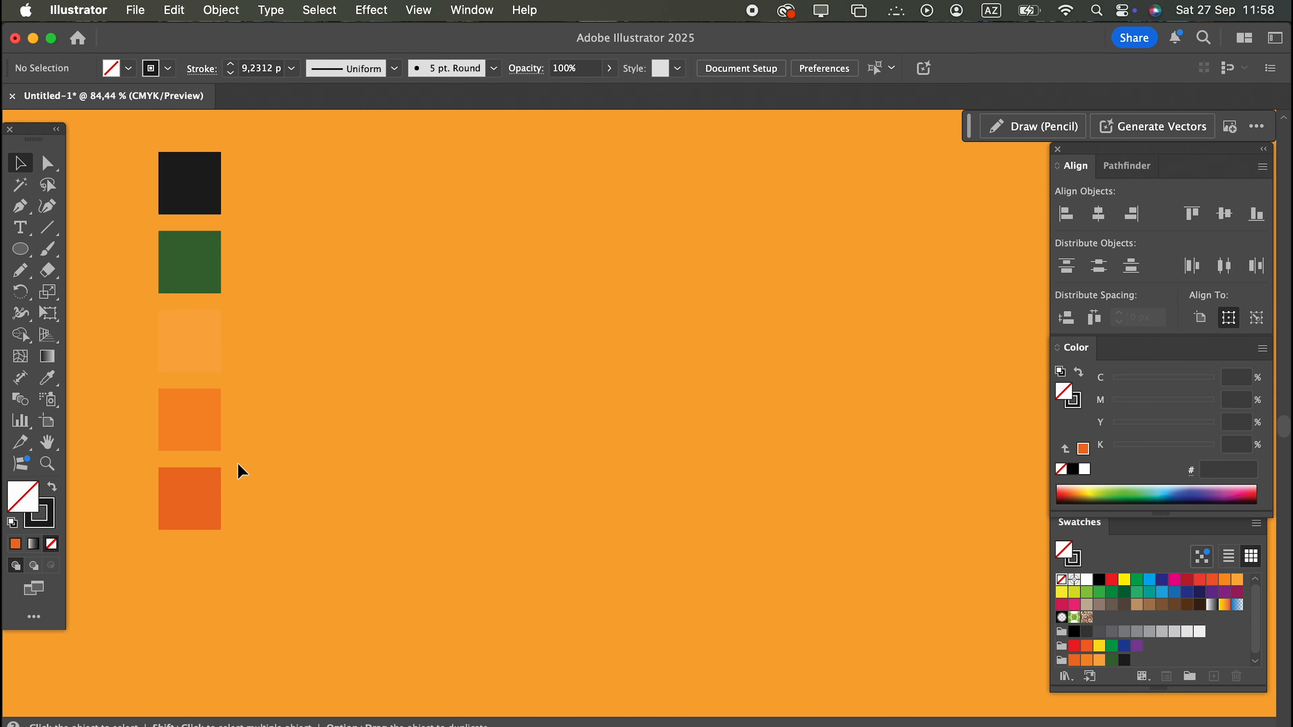
Draw a large circle for the fruit's body, fill it with the medium orange swatch, and stretch it slightly taller.
{"action": "left_click", "coordinate": [20, 249]}
{"action": "left_click_drag", "start_coordinate": [386, 302], "coordinate": [647, 614]}
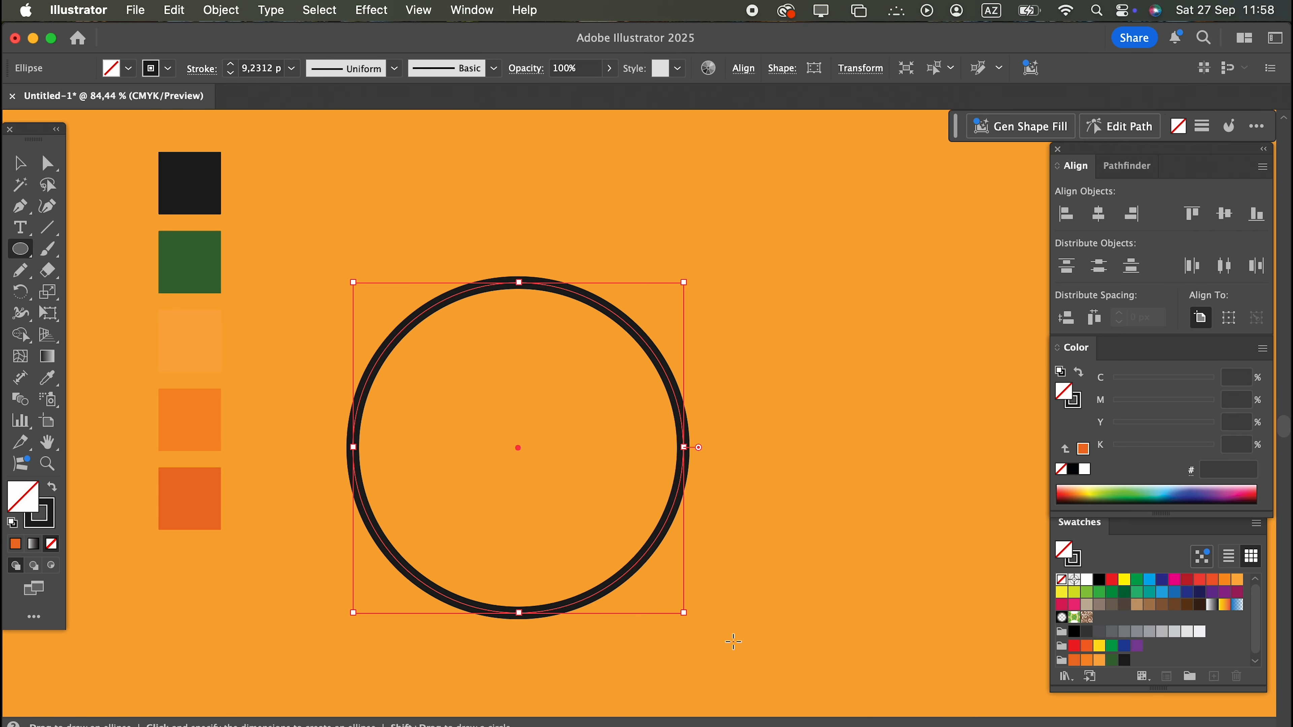
{"action": "left_click", "coordinate": [1087, 660]}
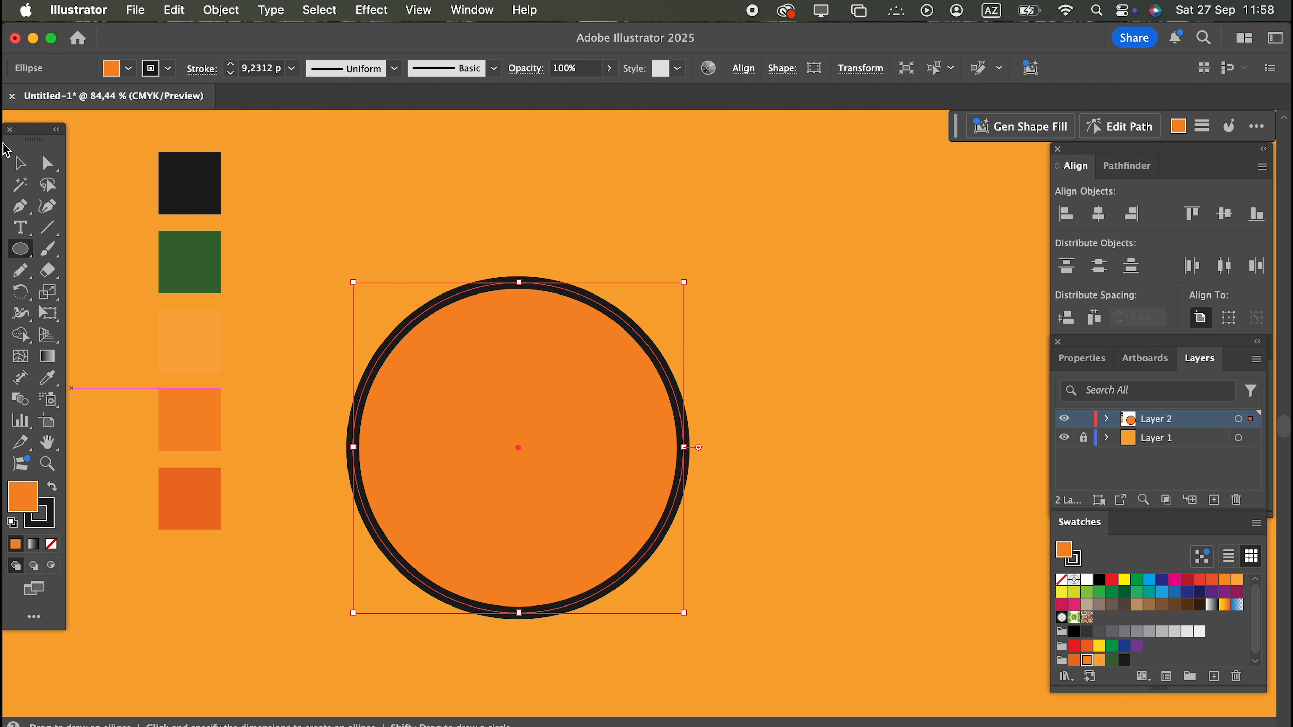
{"action": "left_click", "coordinate": [20, 164]}
{"action": "left_click_drag", "start_coordinate": [517, 280], "coordinate": [519, 268]}
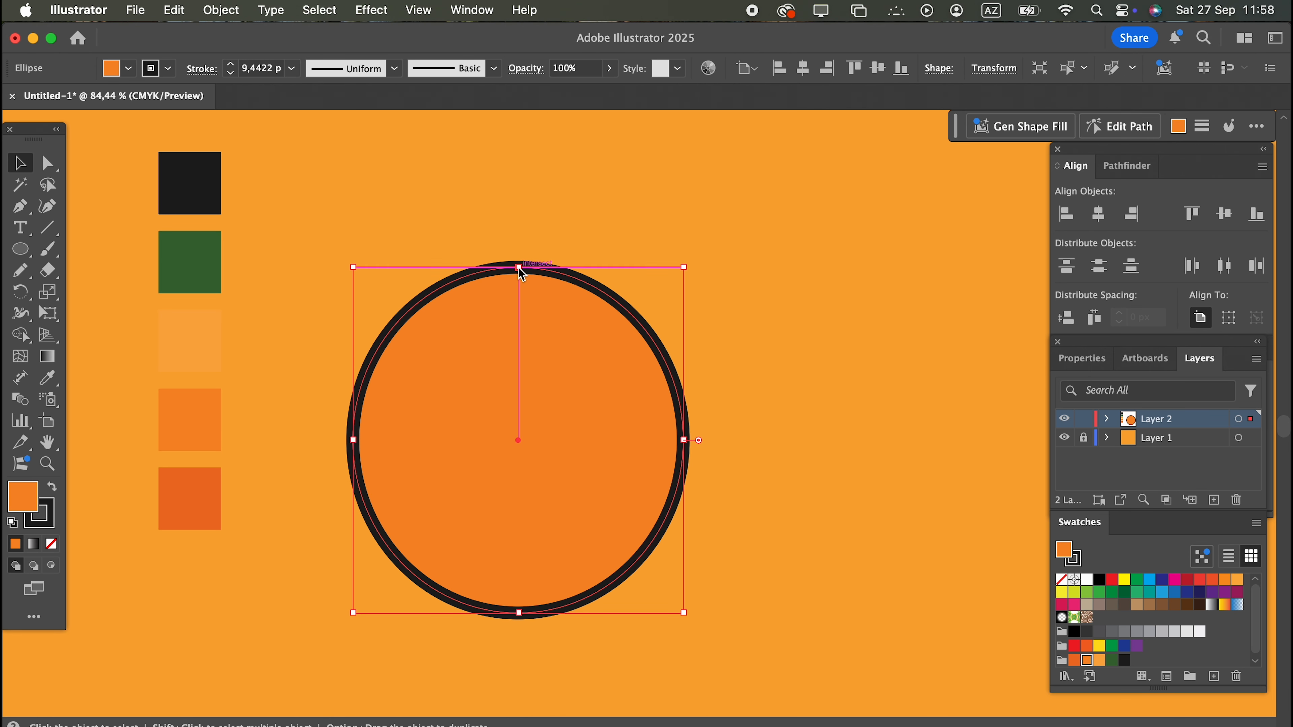
{"action": "left_click", "coordinate": [773, 407]}
Draw a short downward-curving line near the fruit's top with the Pencil tool, give it round caps, and center it.
{"action": "left_click", "coordinate": [20, 270]}
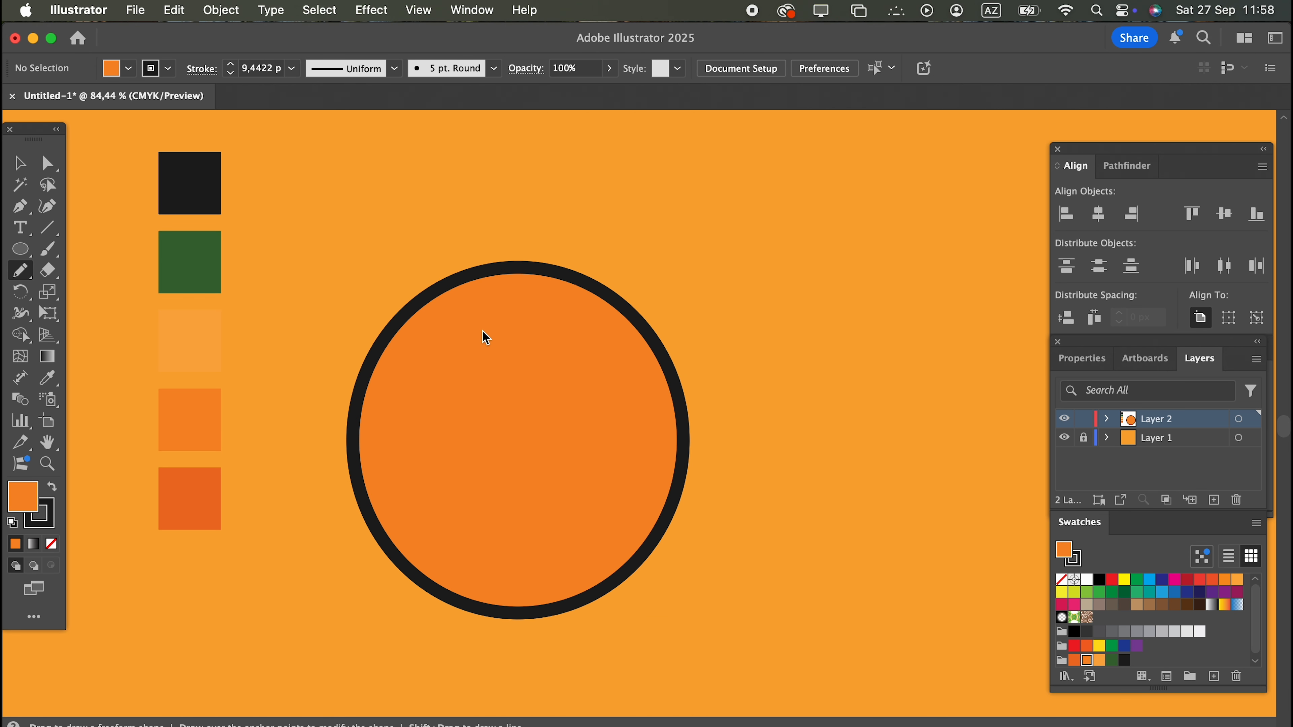
{"action": "mouse_move", "coordinate": [490, 311]}
{"action": "left_mouse_down"}
{"action": "mouse_move", "coordinate": [514, 325]}
{"action": "mouse_move", "coordinate": [562, 314]}
{"action": "left_mouse_up"}
{"action": "left_click", "coordinate": [201, 72]}
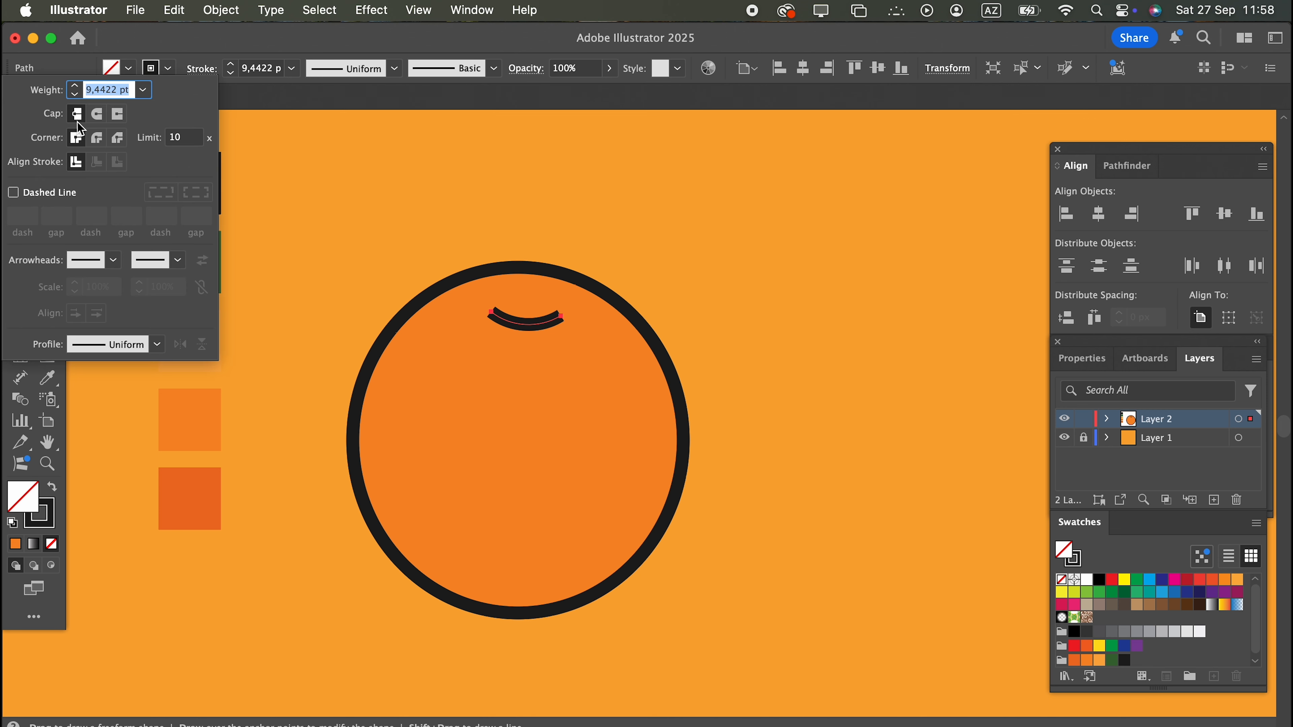
{"action": "left_click", "coordinate": [97, 114]}
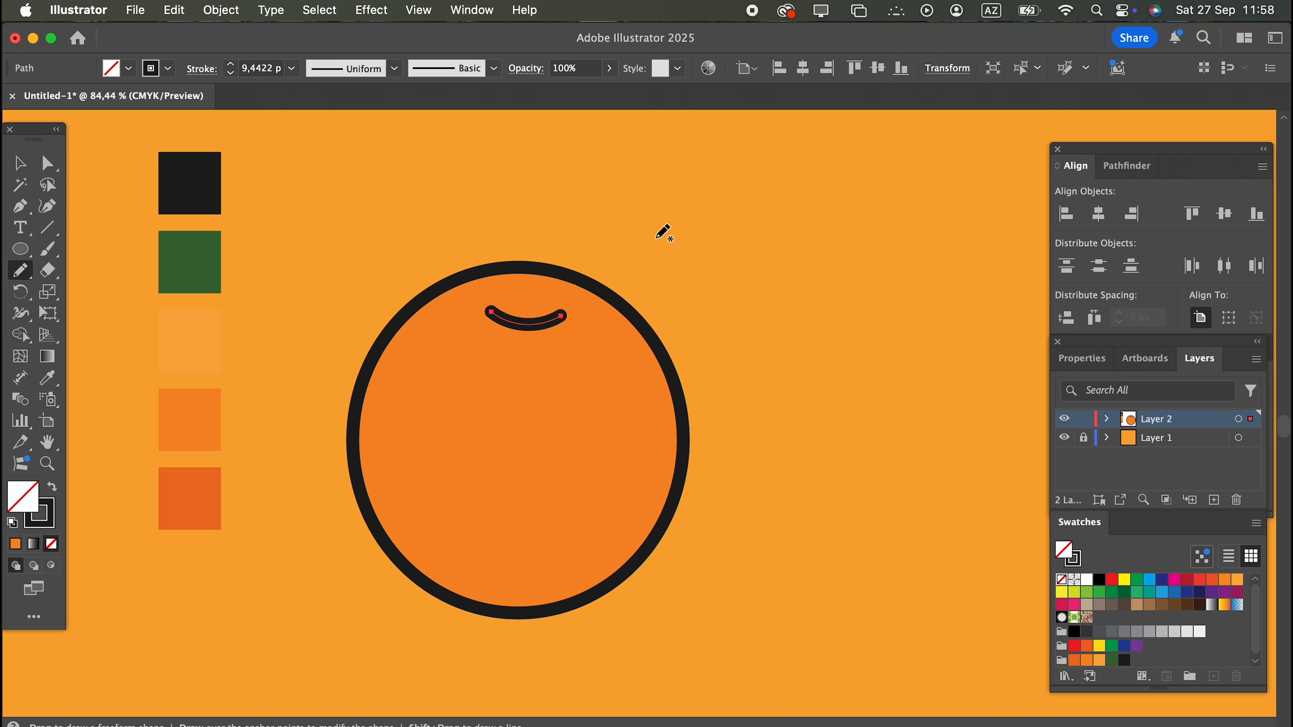
{"action": "left_click", "coordinate": [19, 163]}
{"action": "left_click", "coordinate": [591, 323]}
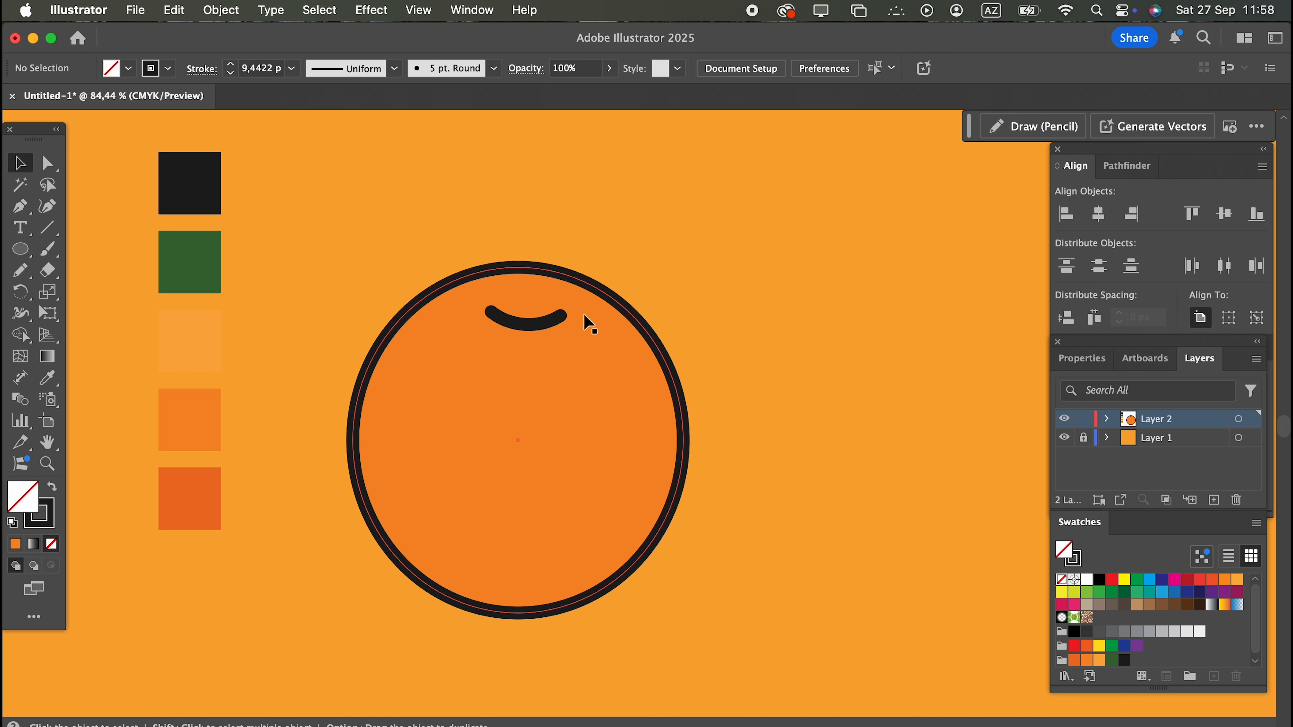
{"action": "left_click_drag", "start_coordinate": [553, 326], "coordinate": [545, 323]}
Draw a small closed stem shape above the curved line with the Pencil tool and fill it dark green.
{"action": "left_click", "coordinate": [22, 268]}
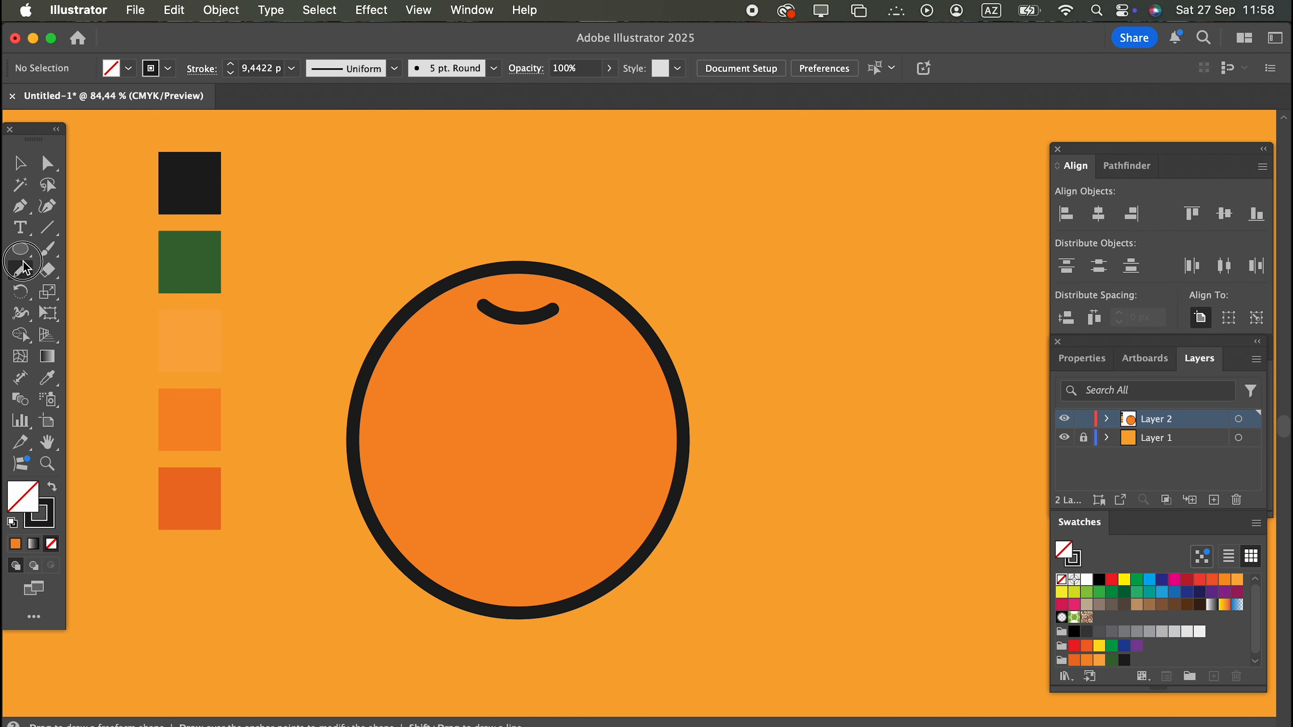
{"action": "mouse_move", "coordinate": [506, 306]}
{"action": "left_mouse_down"}
{"action": "mouse_move", "coordinate": [497, 295]}
{"action": "mouse_move", "coordinate": [510, 257]}
{"action": "mouse_move", "coordinate": [545, 275]}
{"action": "mouse_move", "coordinate": [547, 306]}
{"action": "mouse_move", "coordinate": [529, 305]}
{"action": "left_mouse_up"}
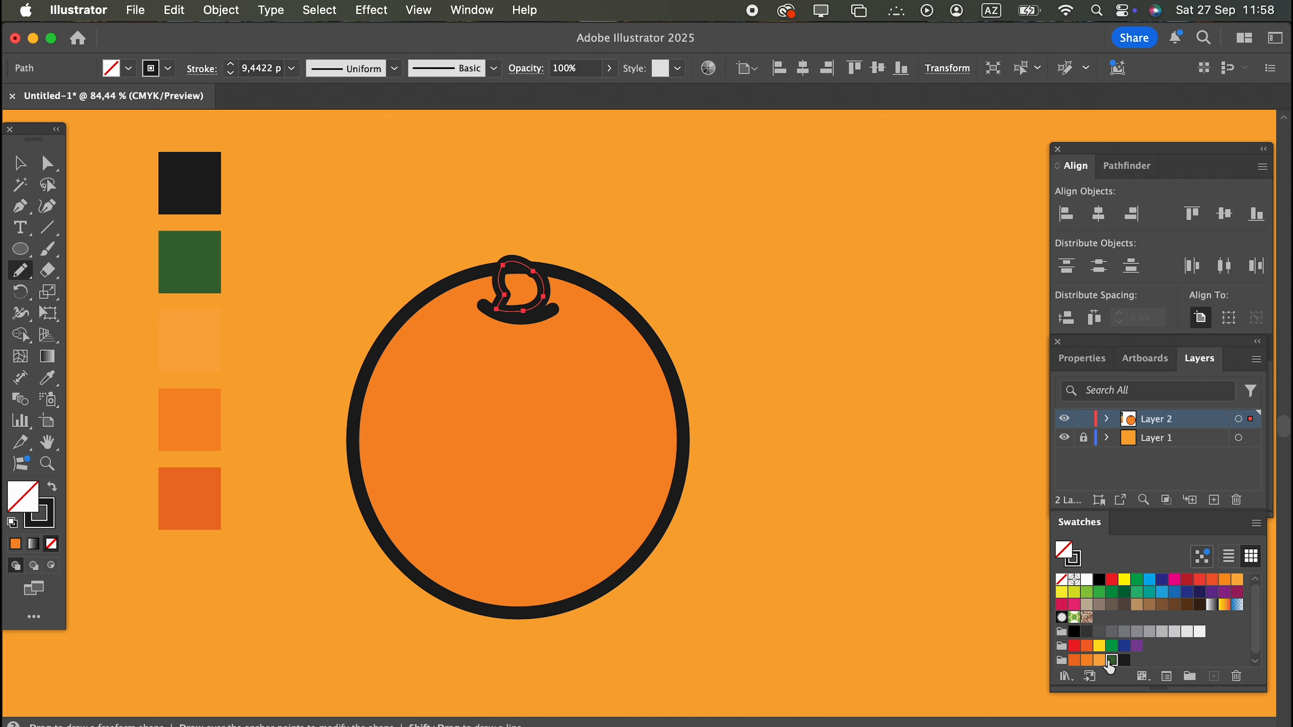
{"action": "left_click", "coordinate": [1110, 661]}
Round the stem's sharp lower corner by about 8.5 px, then rotate the stem upright on the curved line.
{"action": "left_click", "coordinate": [47, 163]}
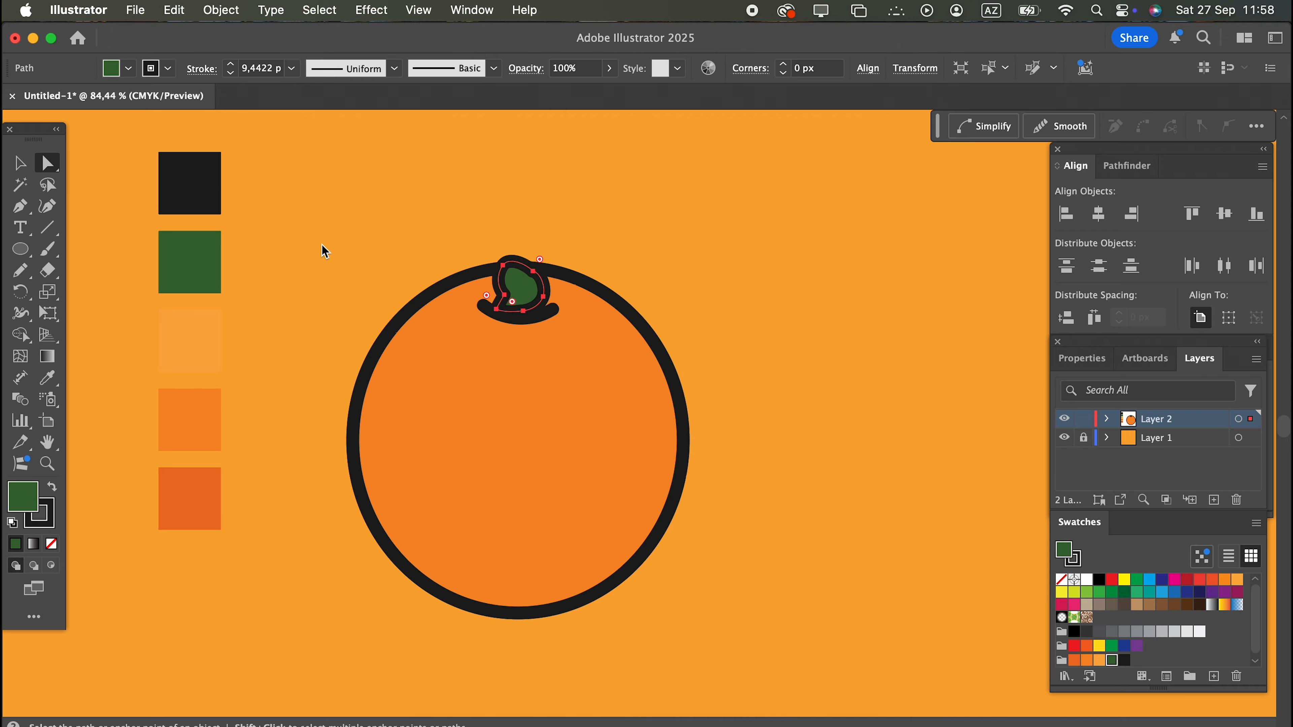
{"action": "left_click", "coordinate": [522, 309]}
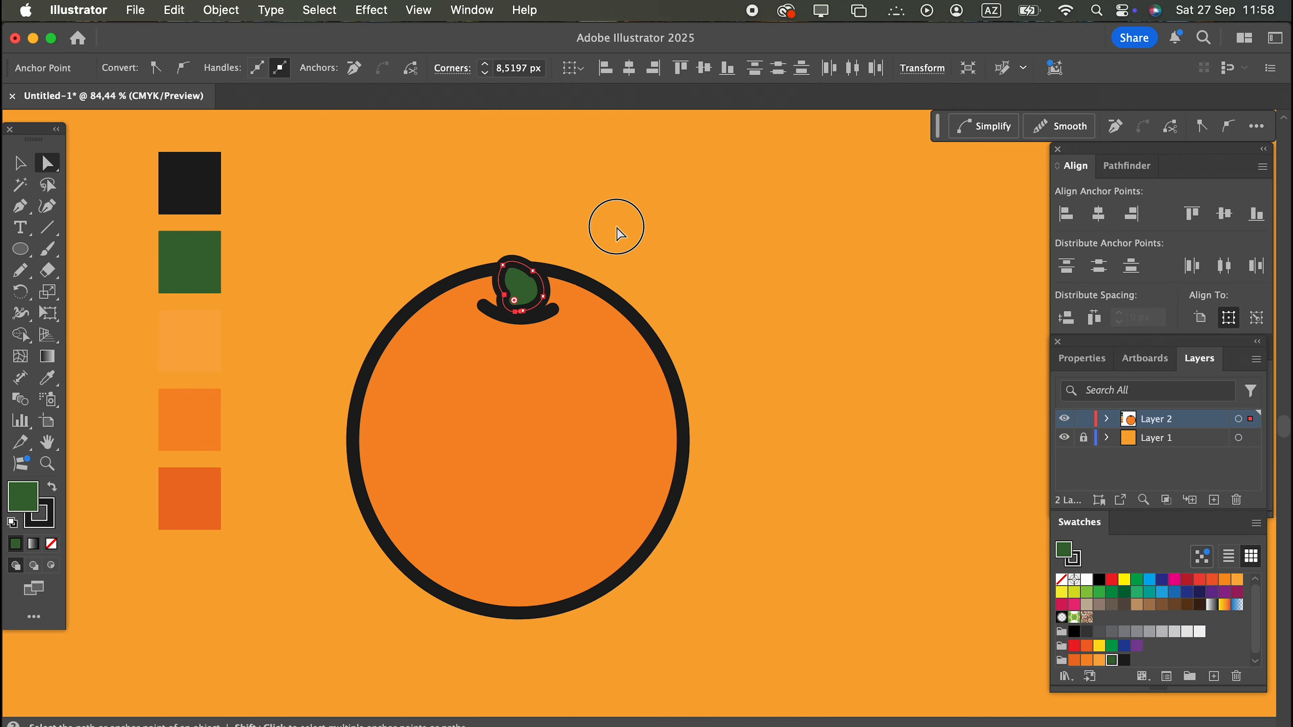
{"action": "left_click", "coordinate": [615, 240]}
{"action": "left_click", "coordinate": [20, 163]}
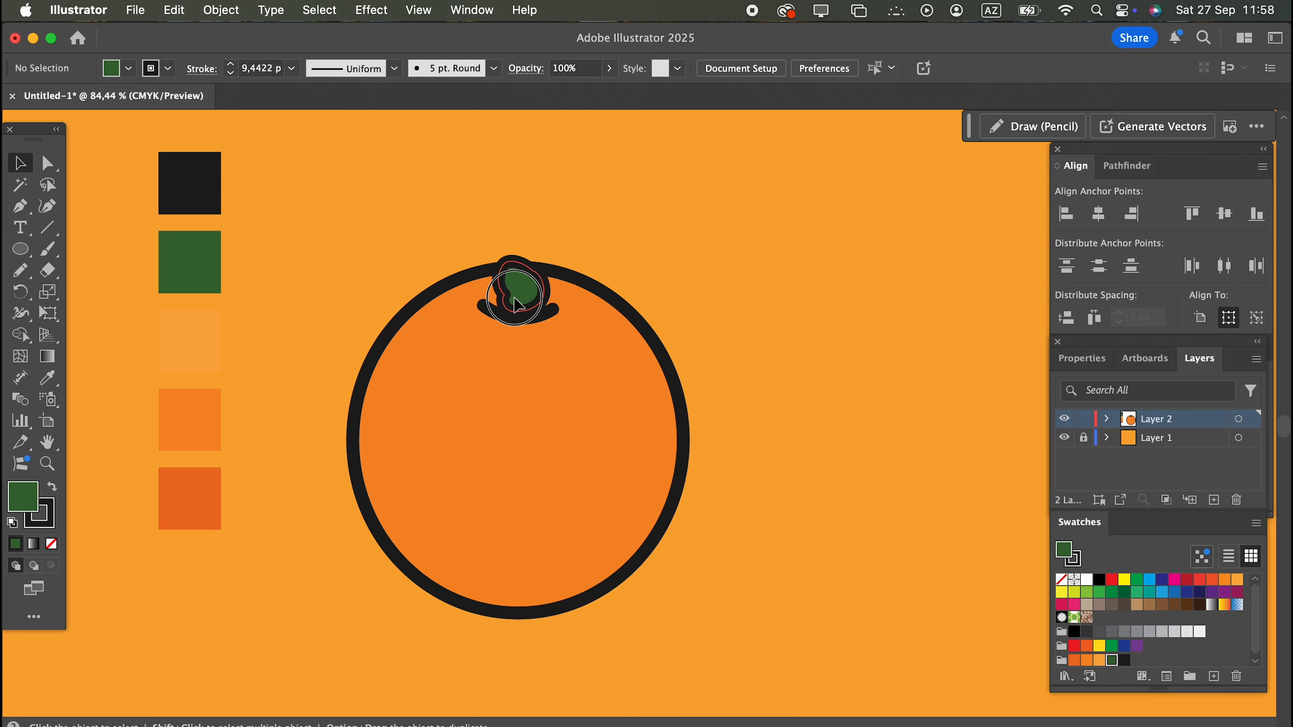
{"action": "left_click", "coordinate": [524, 285]}
{"action": "mouse_move", "coordinate": [551, 255]}
{"action": "left_mouse_down"}
{"action": "mouse_move", "coordinate": [559, 269]}
{"action": "mouse_move", "coordinate": [530, 297]}
{"action": "left_mouse_up"}
{"action": "left_click", "coordinate": [590, 218]}
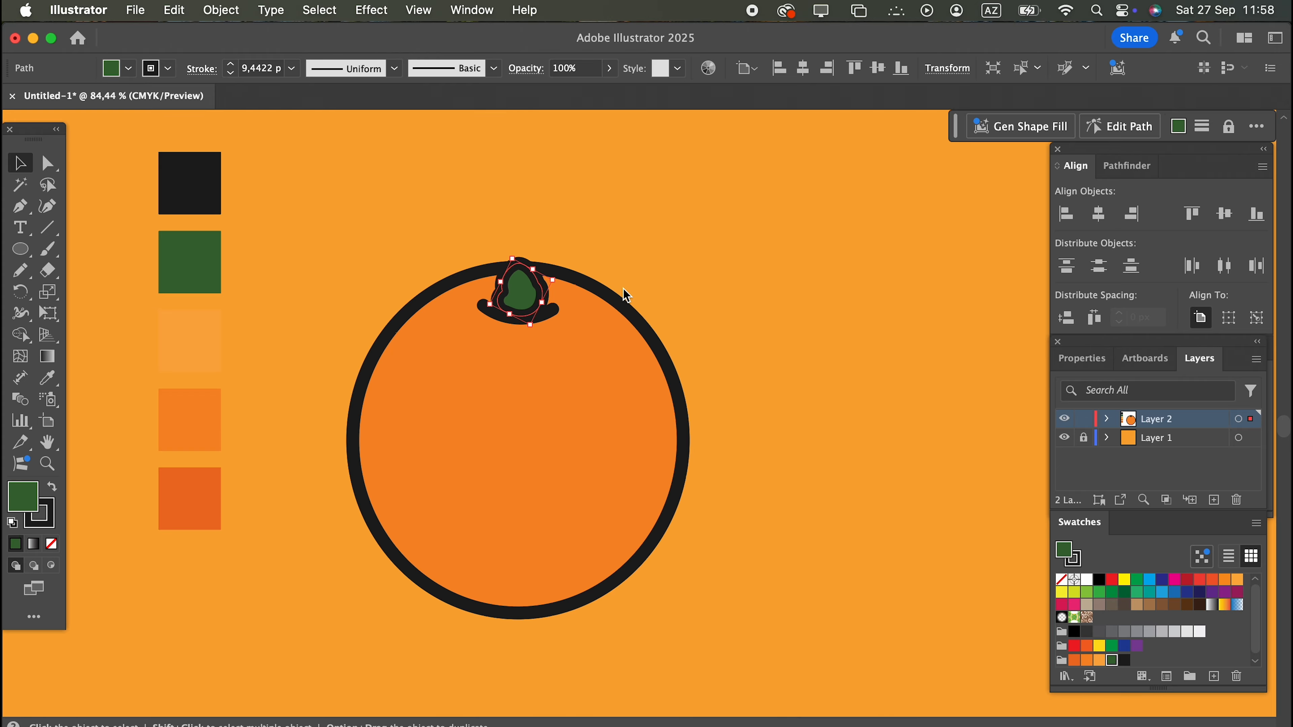
{"action": "left_click", "coordinate": [667, 255]}
Draw a large pointed leaf rising from the stem with the Pencil tool, fill it dark green, and nudge it toward the stem.
{"action": "left_click", "coordinate": [20, 270]}
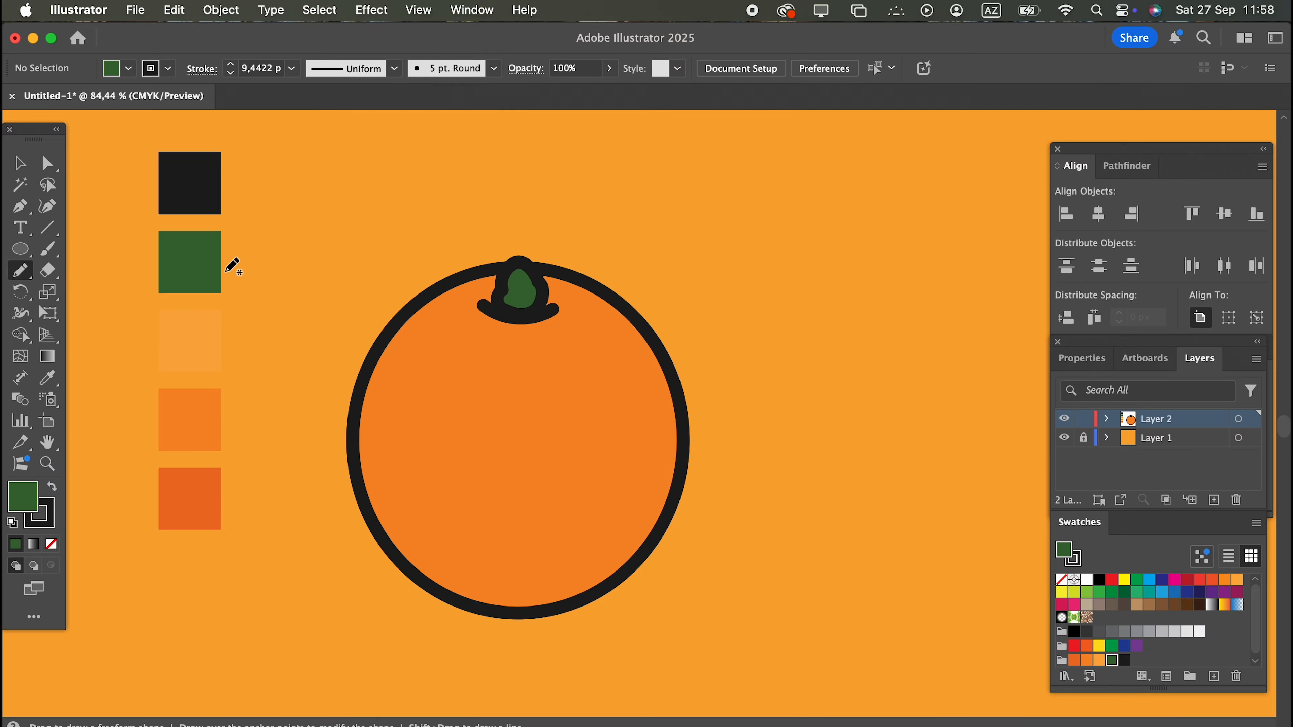
{"action": "mouse_move", "coordinate": [545, 295]}
{"action": "left_mouse_down"}
{"action": "mouse_move", "coordinate": [562, 224]}
{"action": "mouse_move", "coordinate": [657, 155]}
{"action": "mouse_move", "coordinate": [743, 165]}
{"action": "mouse_move", "coordinate": [737, 223]}
{"action": "mouse_move", "coordinate": [695, 290]}
{"action": "mouse_move", "coordinate": [633, 314]}
{"action": "mouse_move", "coordinate": [543, 294]}
{"action": "left_mouse_up"}
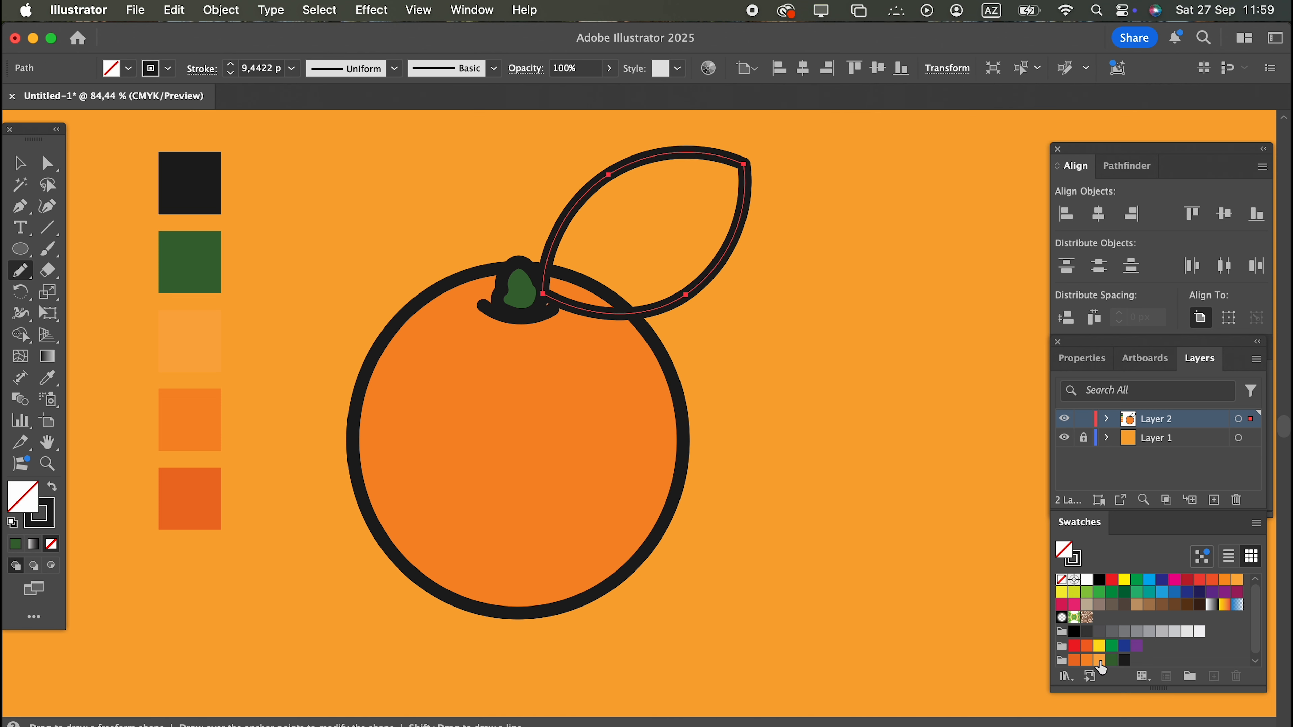
{"action": "left_click", "coordinate": [1112, 660]}
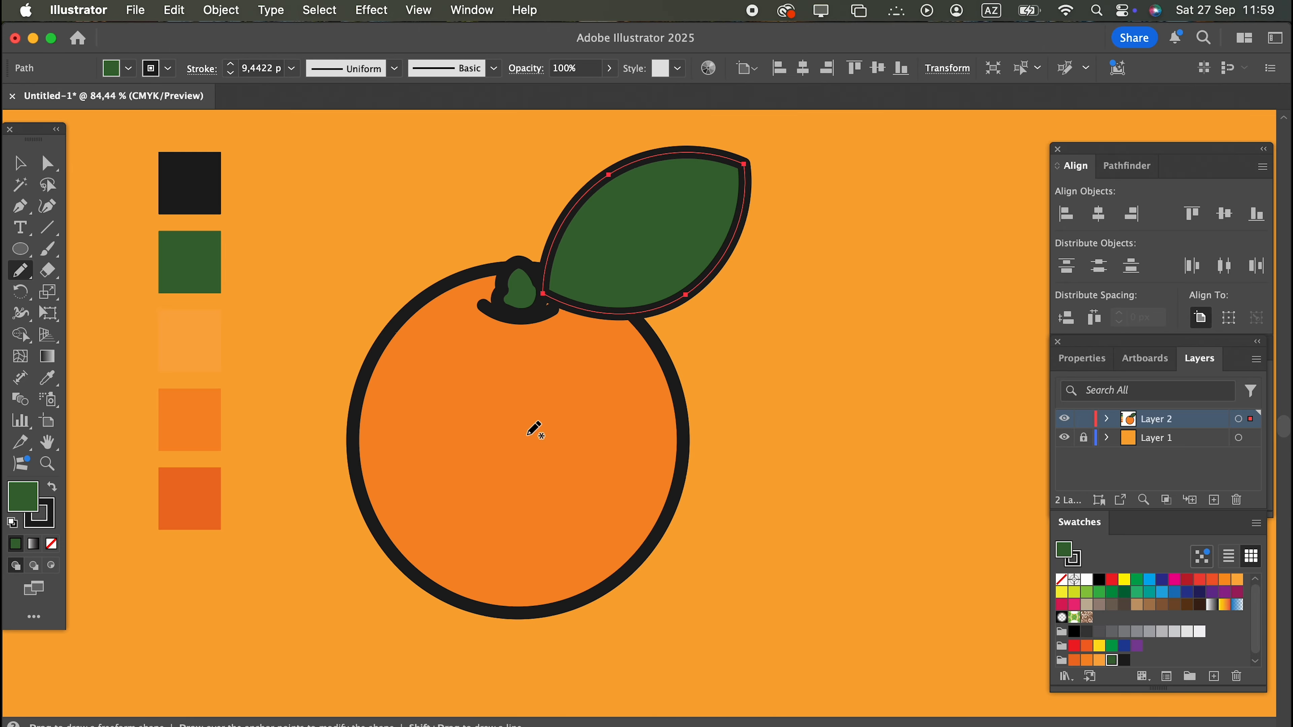
{"action": "left_click", "coordinate": [19, 162]}
{"action": "left_click", "coordinate": [837, 358]}
{"action": "left_click_drag", "start_coordinate": [671, 298], "coordinate": [665, 300]}
Bring the stem and the curved line beneath it in front of the leaf.
{"action": "left_click", "coordinate": [491, 319]}
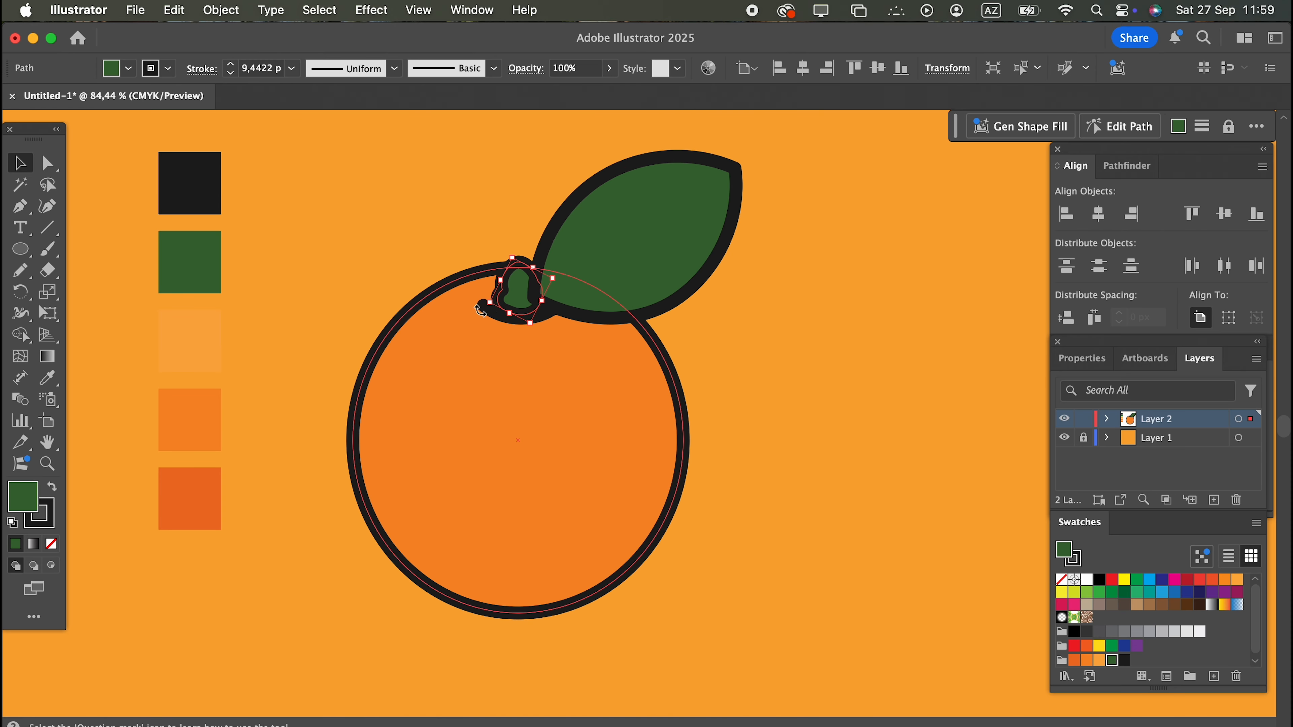
{"action": "left_click", "coordinate": [548, 316], "text": "shift"}
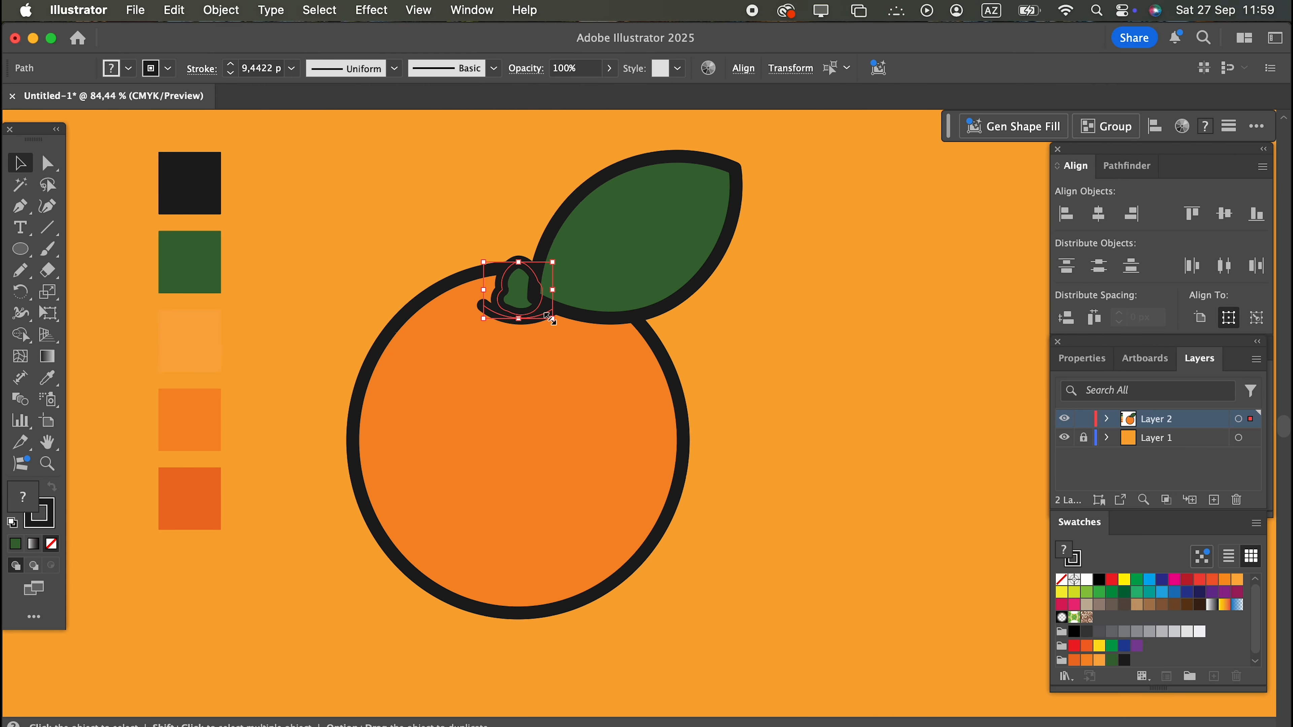
{"action": "left_click", "coordinate": [220, 11]}
{"action": "mouse_move", "coordinate": [356, 56]}
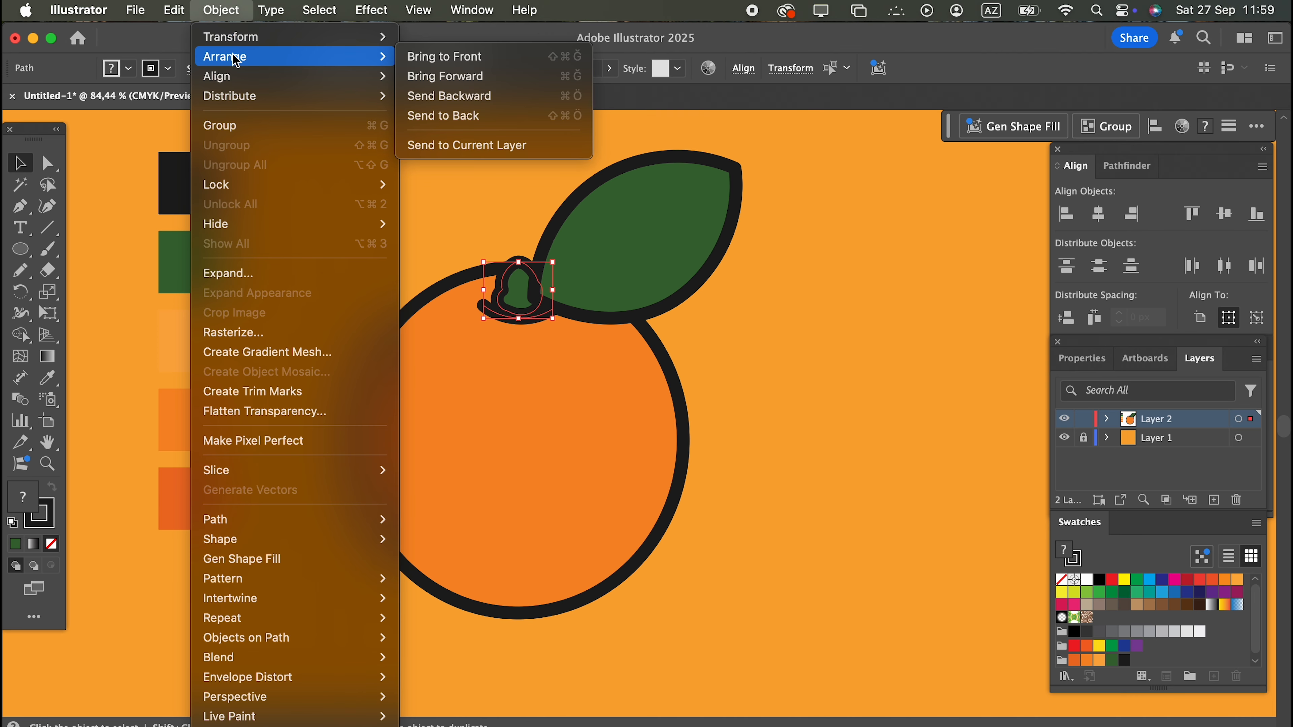
{"action": "left_click", "coordinate": [497, 64]}
{"action": "left_click", "coordinate": [828, 355]}
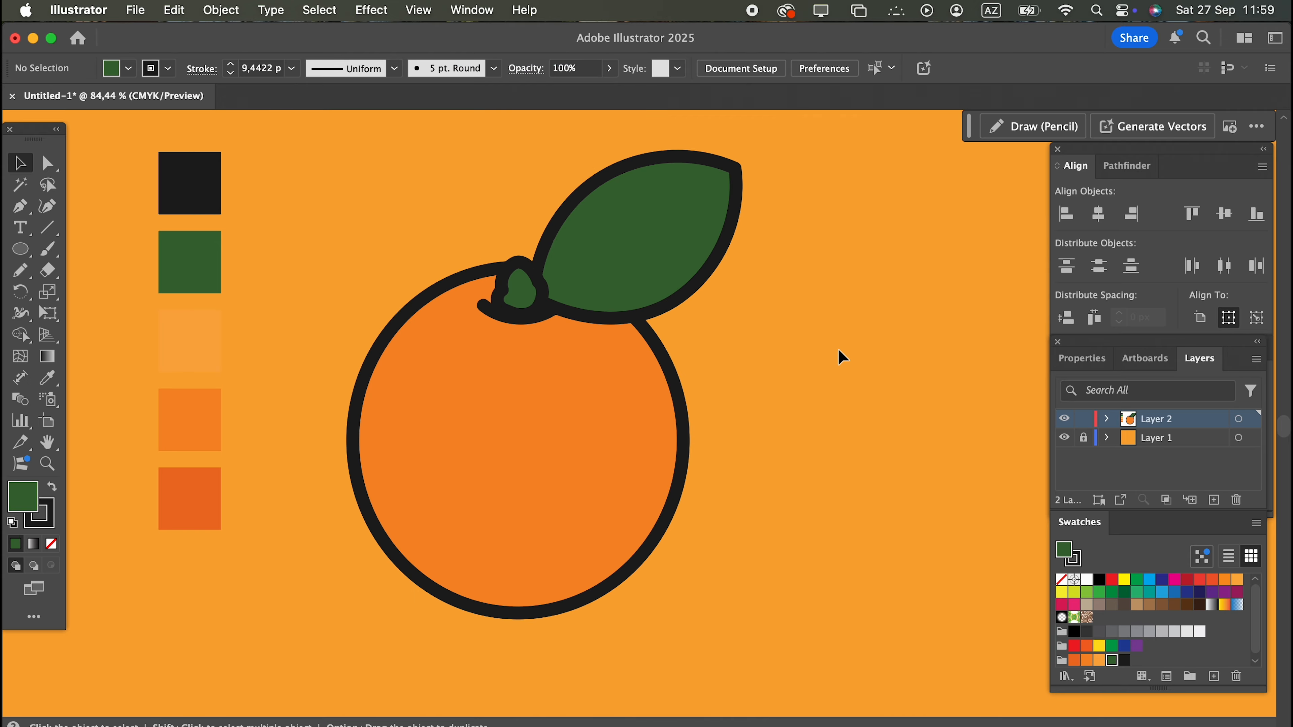
Draw a curved central vein from the leaf's base toward its tip with the Pencil tool.
{"action": "left_click", "coordinate": [20, 270]}
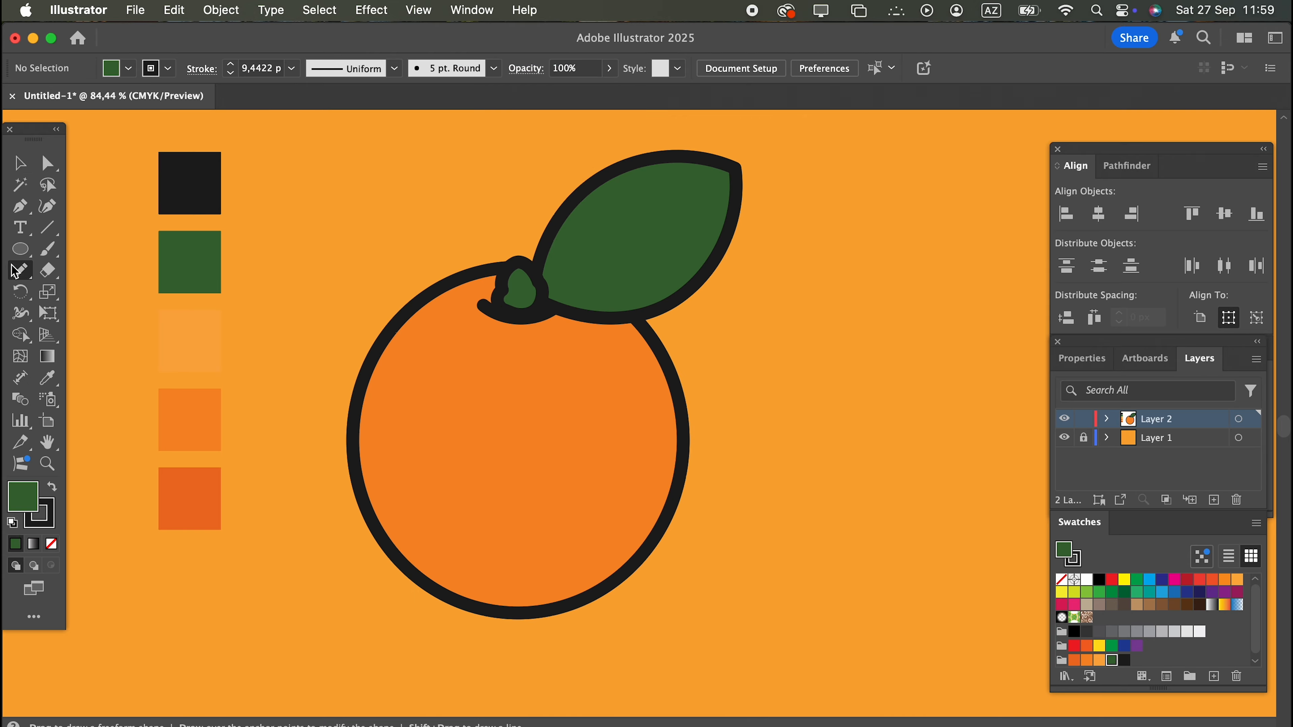
{"action": "mouse_move", "coordinate": [548, 299]}
{"action": "left_mouse_down"}
{"action": "mouse_move", "coordinate": [615, 225]}
{"action": "mouse_move", "coordinate": [672, 207]}
{"action": "left_mouse_up"}
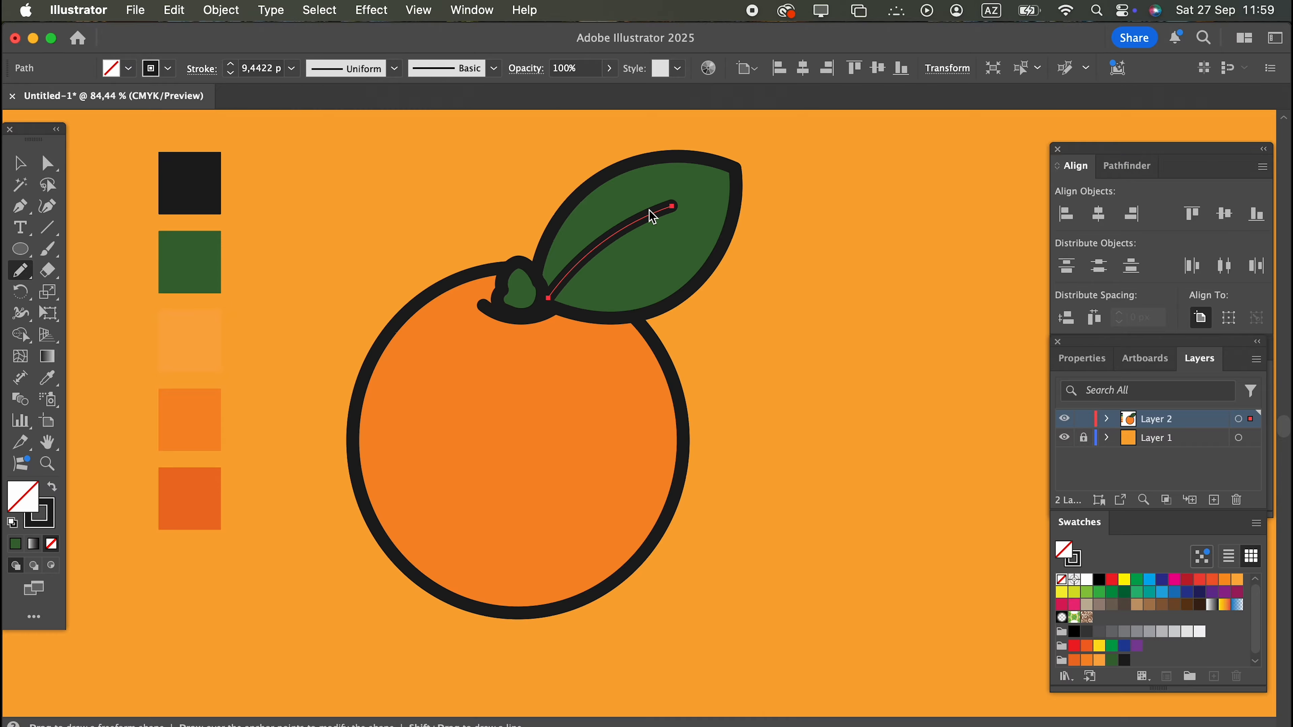
{"action": "left_click", "coordinate": [18, 162]}
{"action": "left_click", "coordinate": [774, 336]}
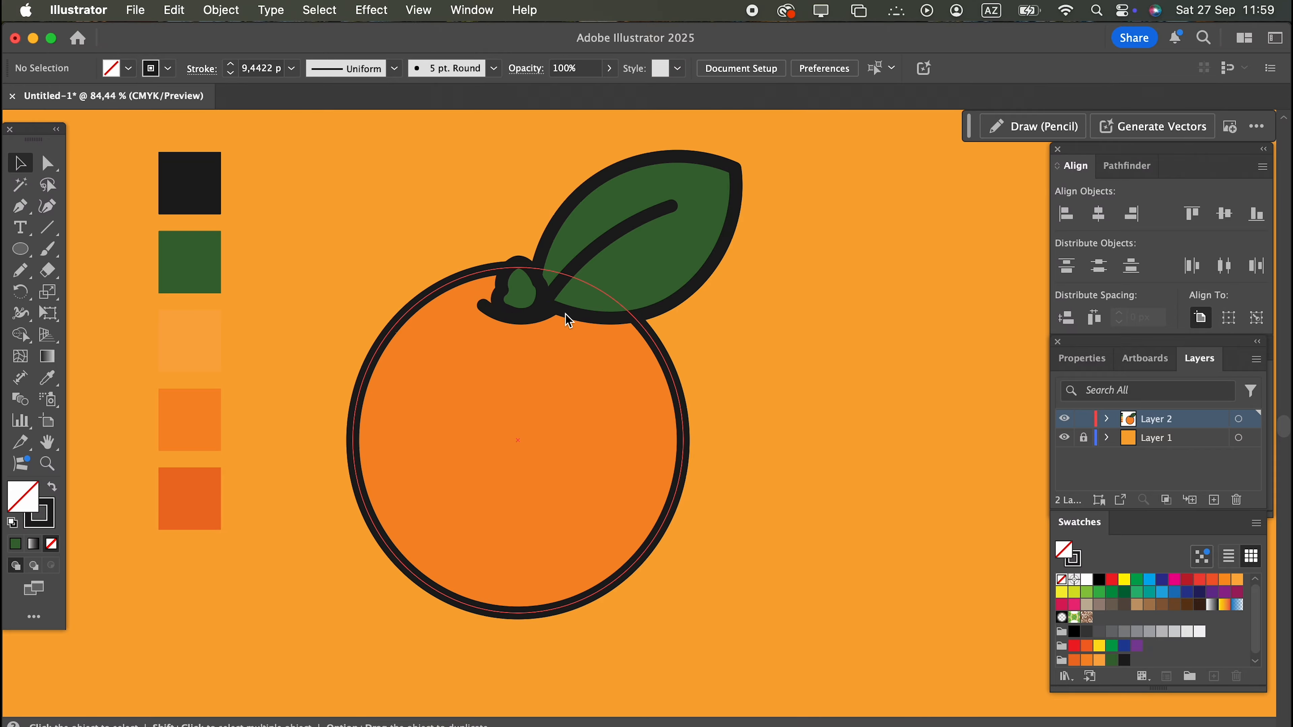
Bring the stem and its curved line to the front, above the leaf vein.
{"action": "left_click", "coordinate": [504, 289]}
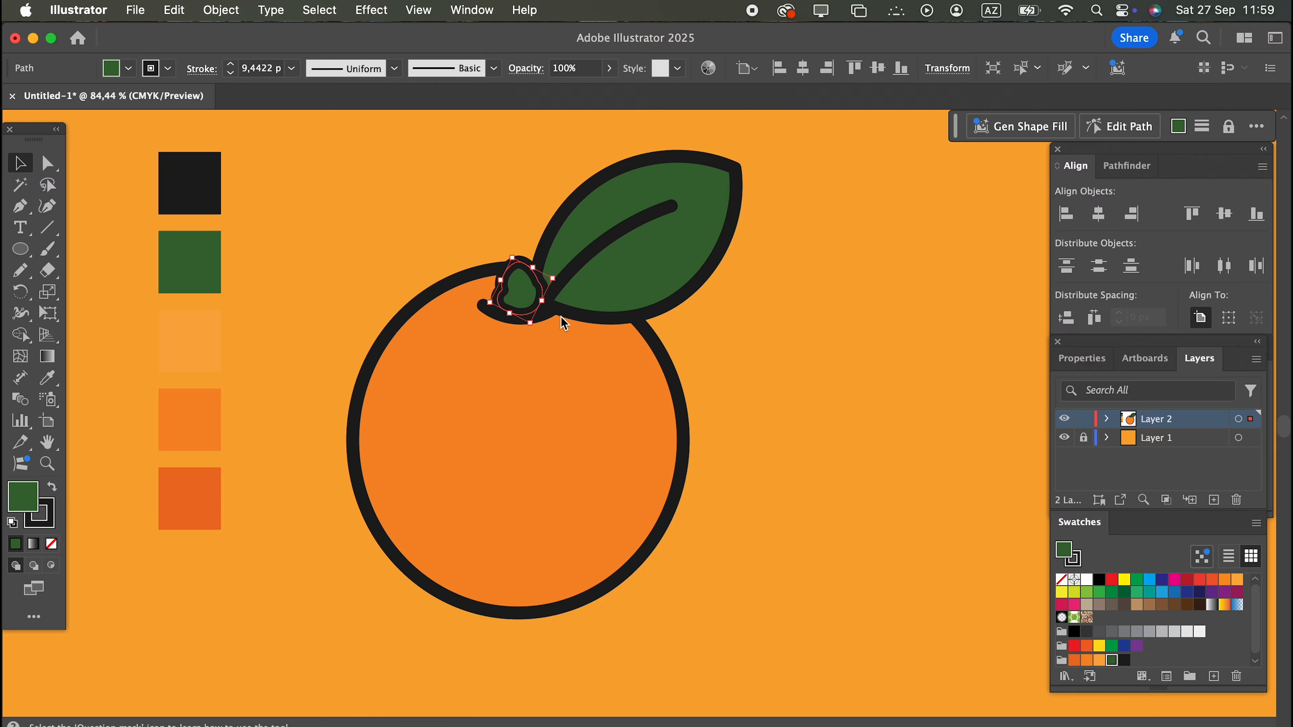
{"action": "left_click", "coordinate": [549, 320], "text": "shift"}
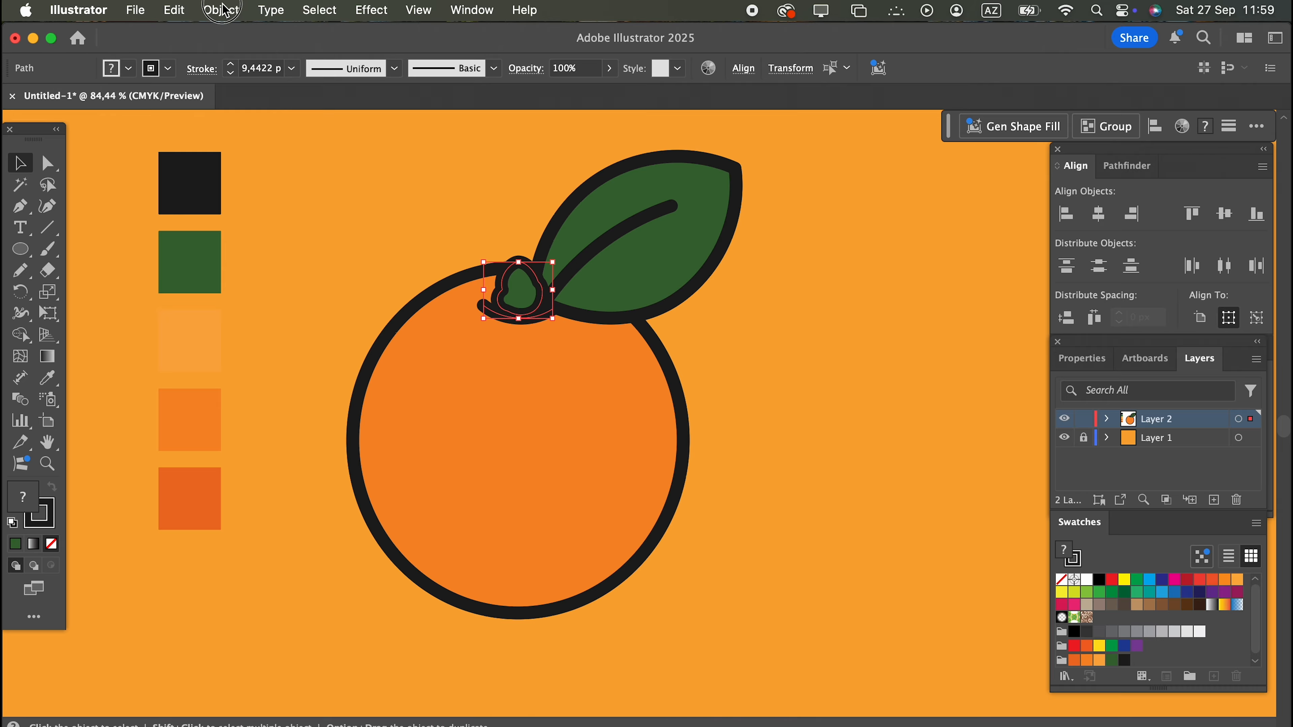
{"action": "left_click", "coordinate": [226, 10]}
{"action": "mouse_move", "coordinate": [371, 56]}
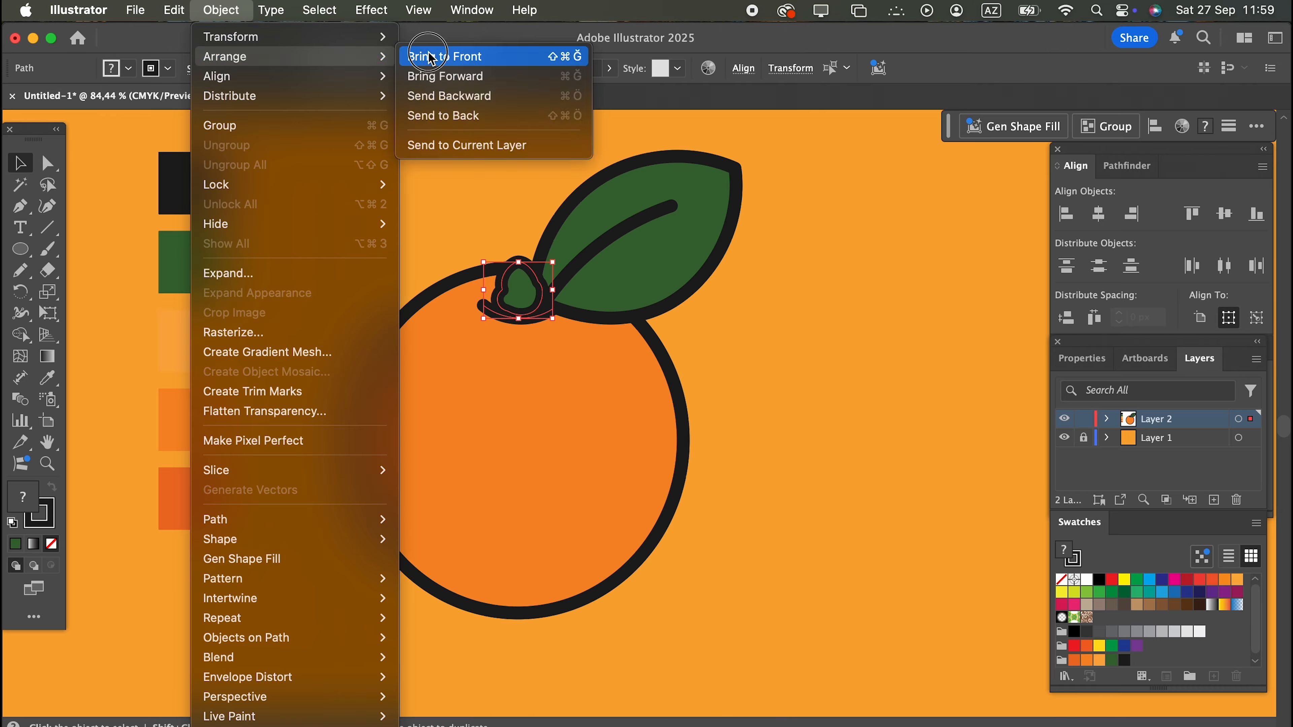
{"action": "left_click", "coordinate": [431, 56]}
{"action": "left_click", "coordinate": [797, 407]}
Group the leaf with its central vein.
{"action": "left_click", "coordinate": [542, 178]}
{"action": "left_click", "coordinate": [802, 295]}
{"action": "left_click", "coordinate": [626, 209]}
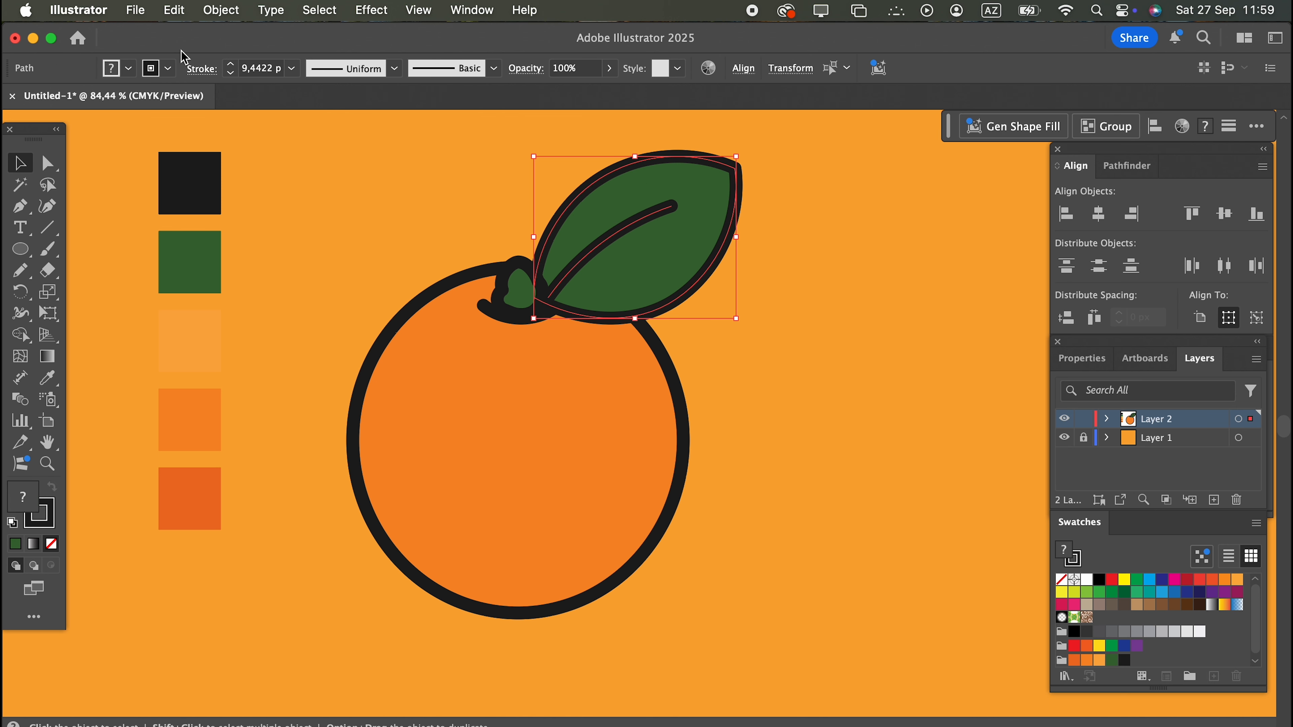
{"action": "left_click", "coordinate": [220, 10]}
{"action": "left_click", "coordinate": [234, 123]}
{"action": "left_click", "coordinate": [769, 416]}
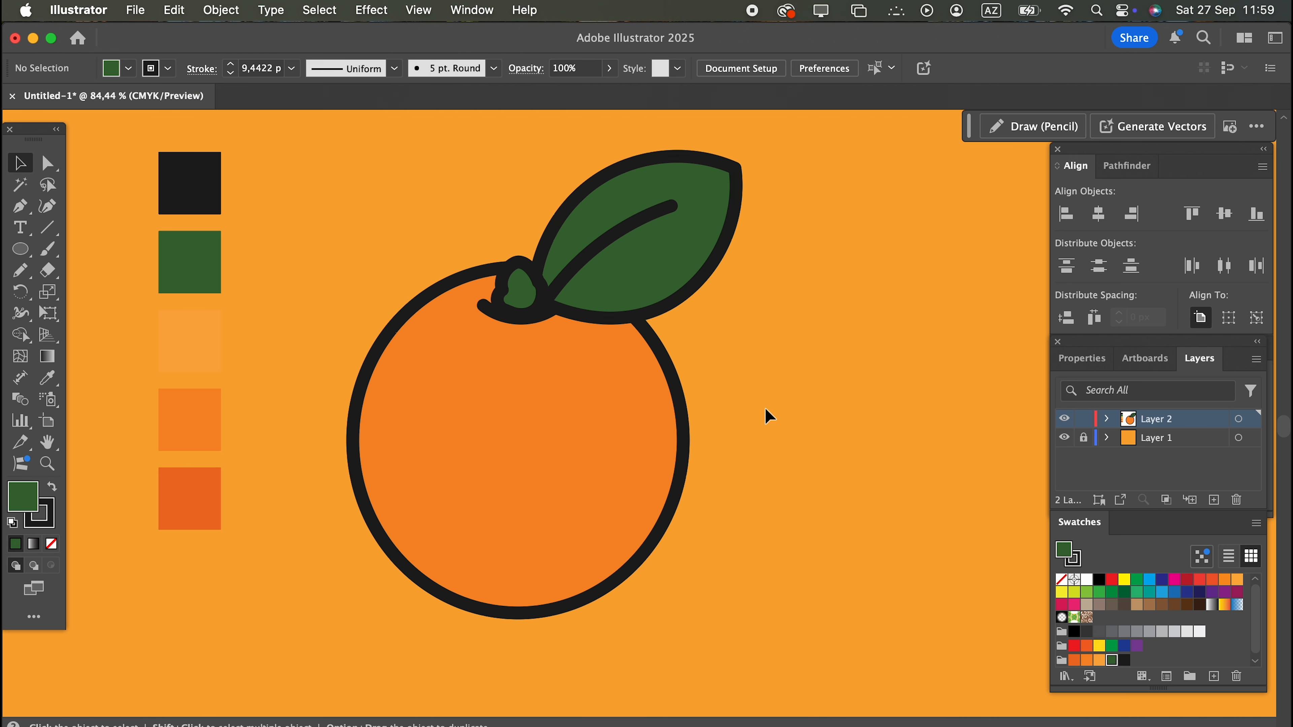
Draw a tall bean-shaped highlight on the fruit's upper left, color it from the light orange palette square, and shift it up slightly.
{"action": "left_click_drag", "start_coordinate": [760, 457], "coordinate": [765, 461]}
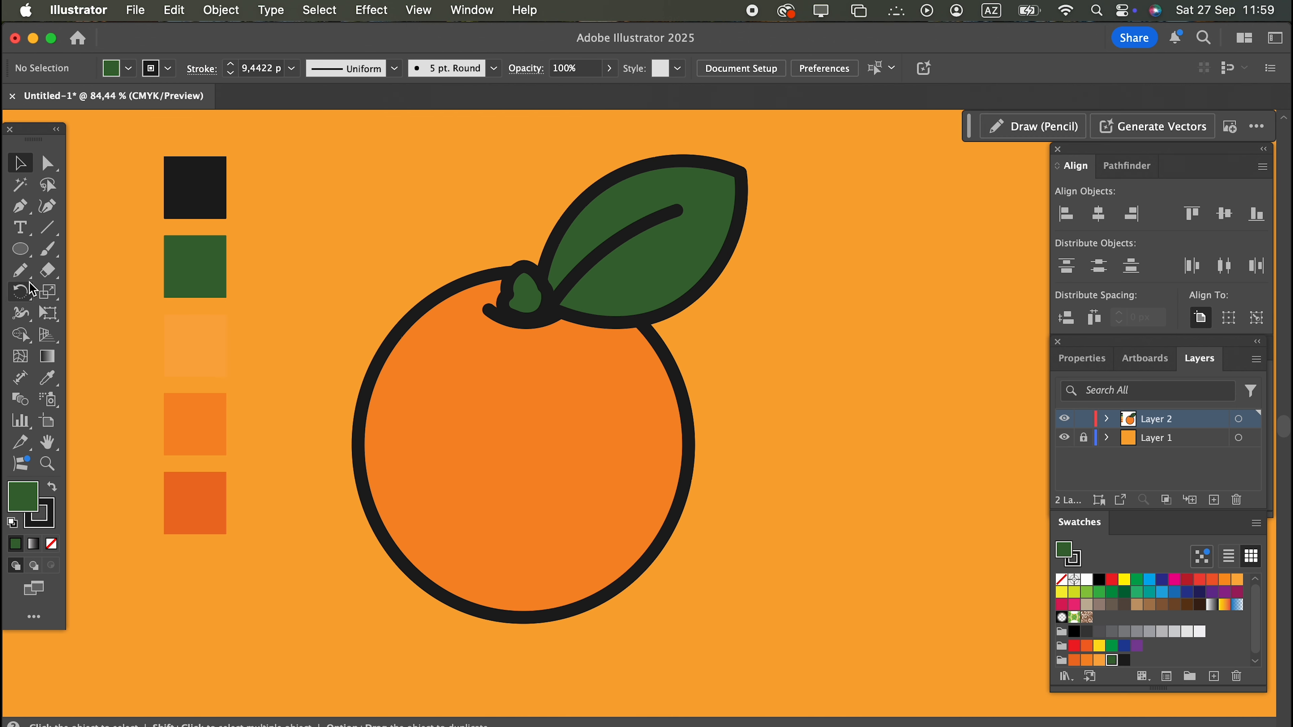
{"action": "left_click", "coordinate": [20, 271]}
{"action": "mouse_move", "coordinate": [450, 351]}
{"action": "left_mouse_down"}
{"action": "mouse_move", "coordinate": [412, 383]}
{"action": "mouse_move", "coordinate": [402, 423]}
{"action": "mouse_move", "coordinate": [400, 460]}
{"action": "mouse_move", "coordinate": [419, 493]}
{"action": "mouse_move", "coordinate": [460, 473]}
{"action": "mouse_move", "coordinate": [486, 382]}
{"action": "mouse_move", "coordinate": [487, 359]}
{"action": "mouse_move", "coordinate": [444, 351]}
{"action": "left_mouse_up"}
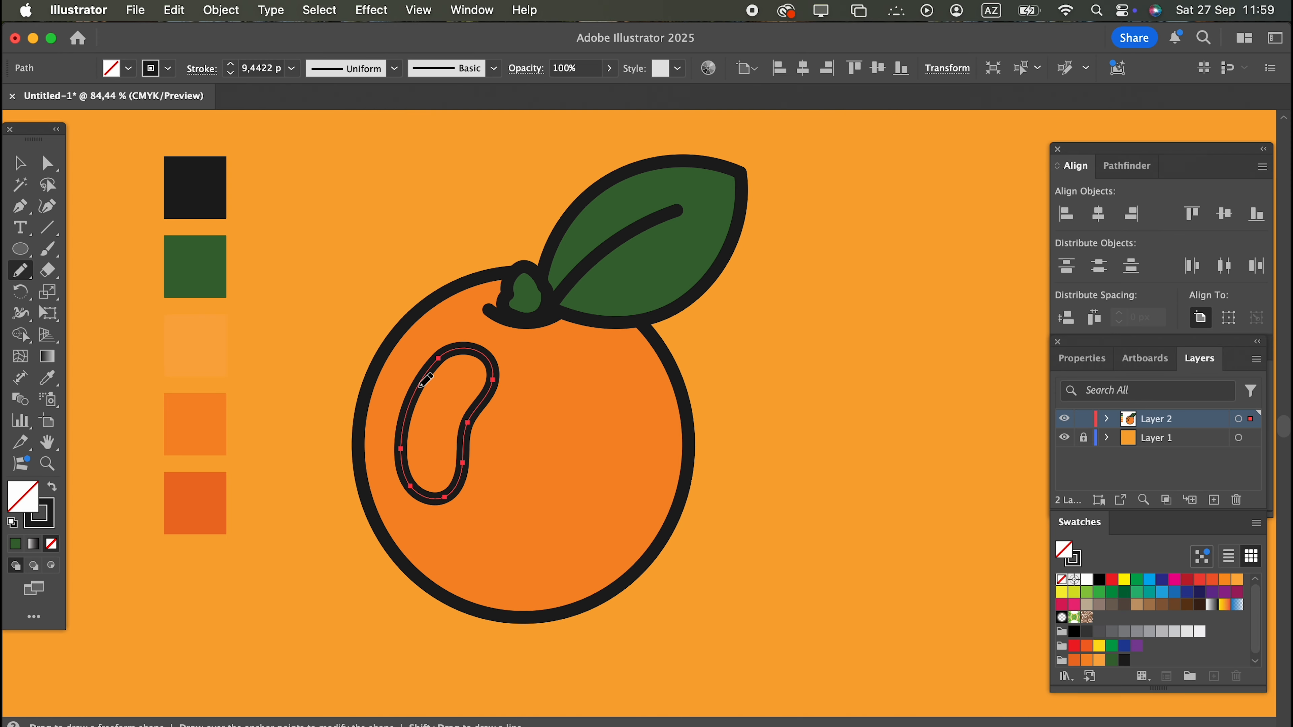
{"action": "left_click", "coordinate": [47, 377]}
{"action": "left_click", "coordinate": [178, 344]}
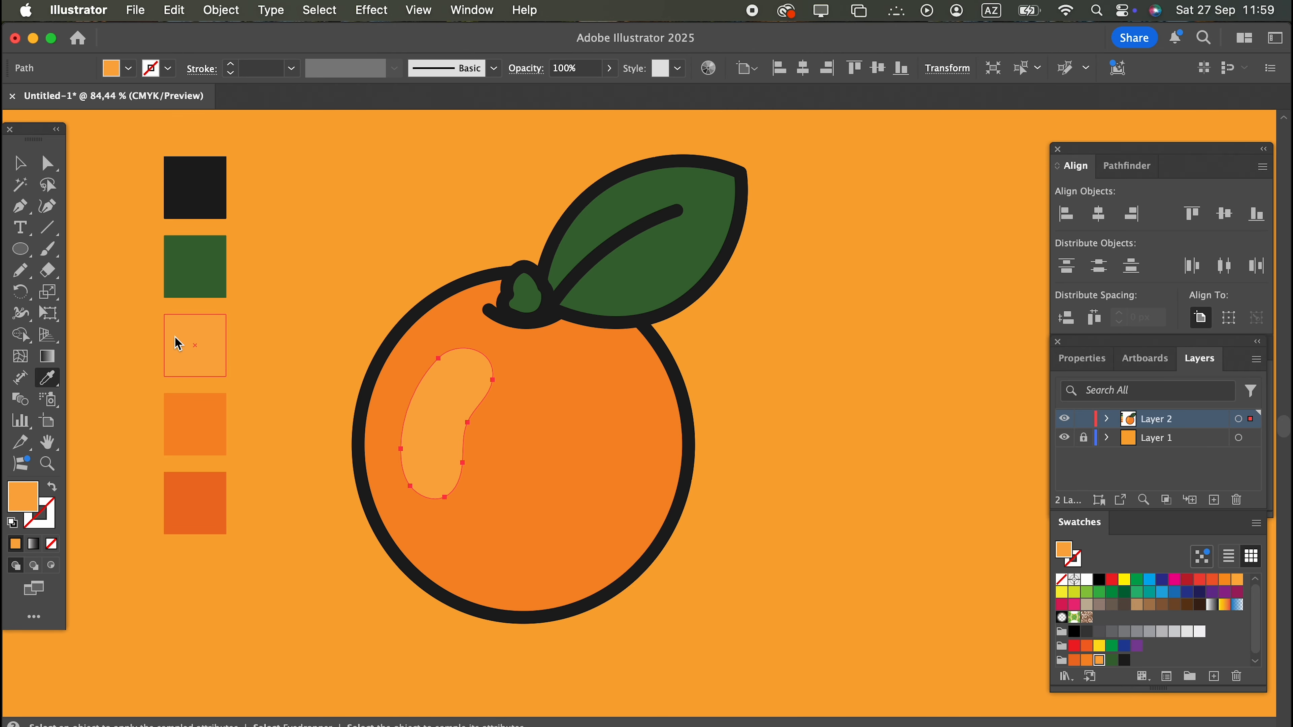
{"action": "left_click", "coordinate": [19, 163]}
{"action": "left_click", "coordinate": [426, 298]}
{"action": "left_click_drag", "start_coordinate": [460, 406], "coordinate": [462, 393]}
Draw a small oval highlight below the large one and give it the same light orange fill.
{"action": "left_click", "coordinate": [20, 270]}
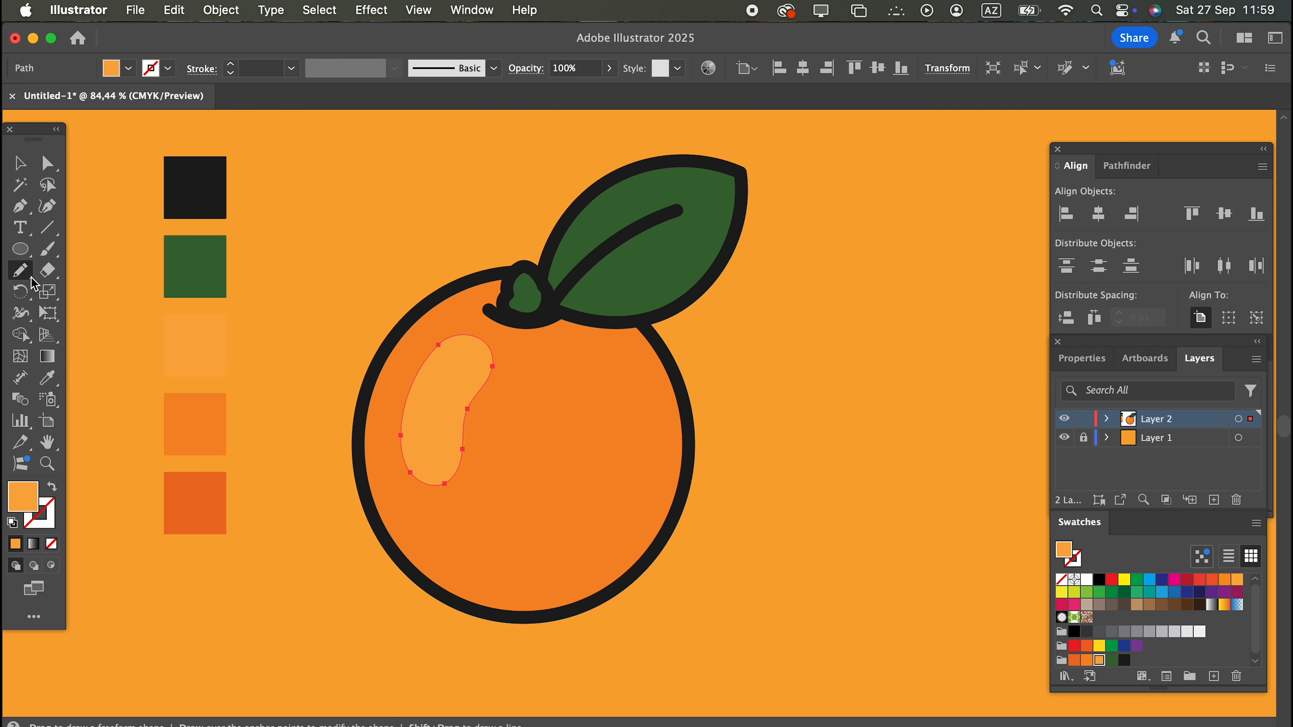
{"action": "mouse_move", "coordinate": [450, 522]}
{"action": "left_mouse_down"}
{"action": "mouse_move", "coordinate": [455, 569]}
{"action": "mouse_move", "coordinate": [492, 569]}
{"action": "mouse_move", "coordinate": [496, 542]}
{"action": "mouse_move", "coordinate": [451, 523]}
{"action": "left_mouse_up"}
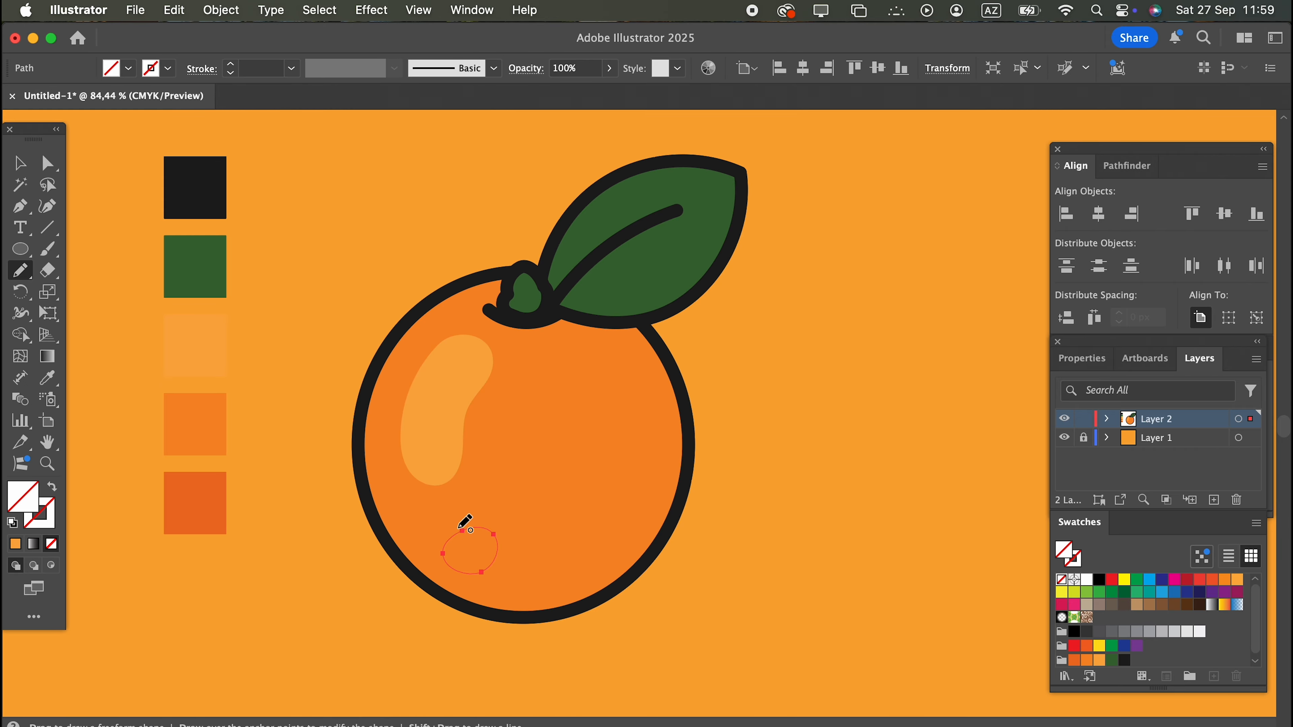
{"action": "left_click", "coordinate": [47, 377]}
{"action": "left_click", "coordinate": [448, 452]}
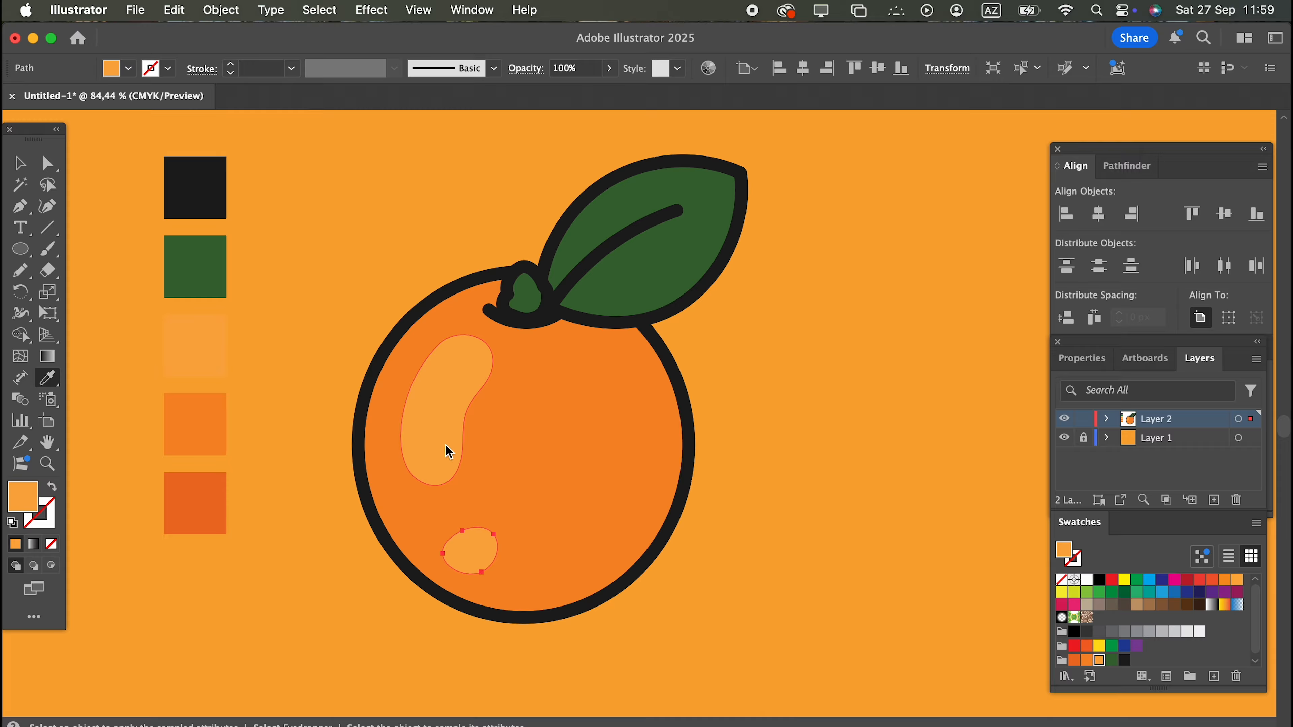
{"action": "left_click", "coordinate": [11, 173]}
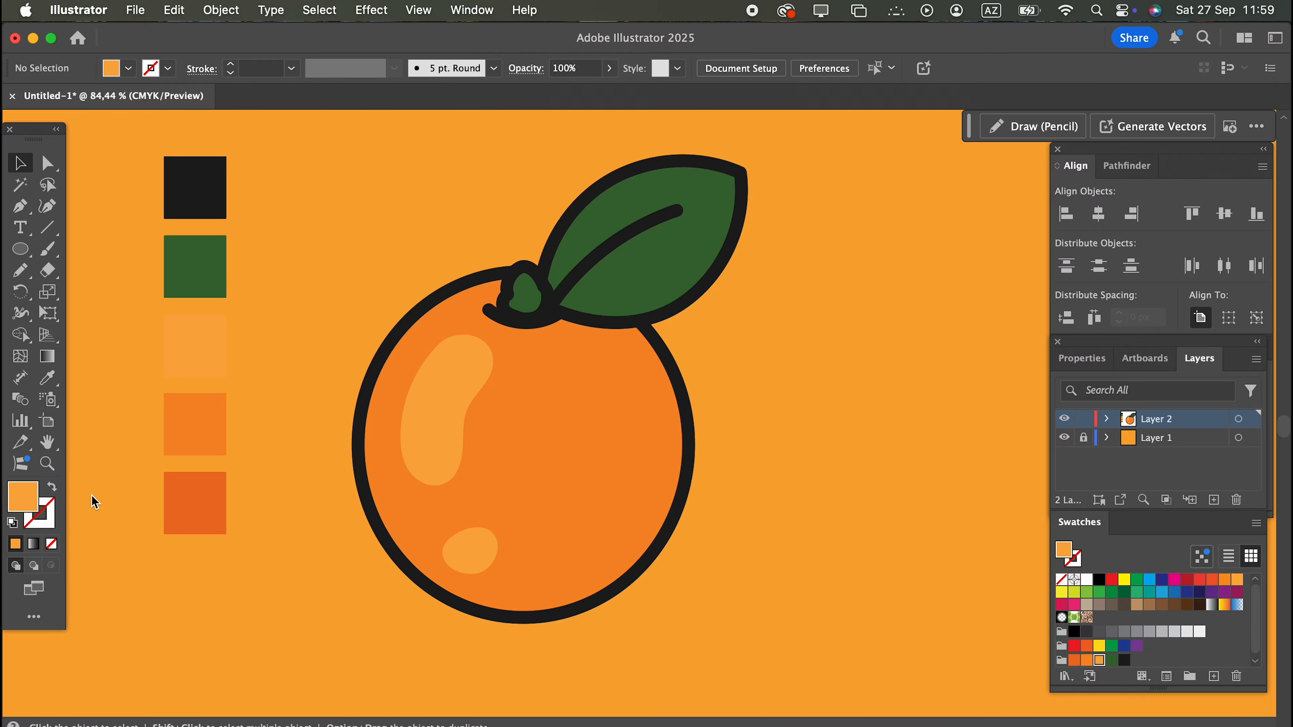
Move the small oval highlight slightly up and toward the fruit's left edge.
{"action": "left_click_drag", "start_coordinate": [483, 570], "coordinate": [471, 548]}
{"action": "left_click", "coordinate": [820, 552]}
Draw a closed freehand shadow shape inside the fruit, curving from below the stem down its right side to the lower-left edge.
{"action": "left_click", "coordinate": [633, 437]}
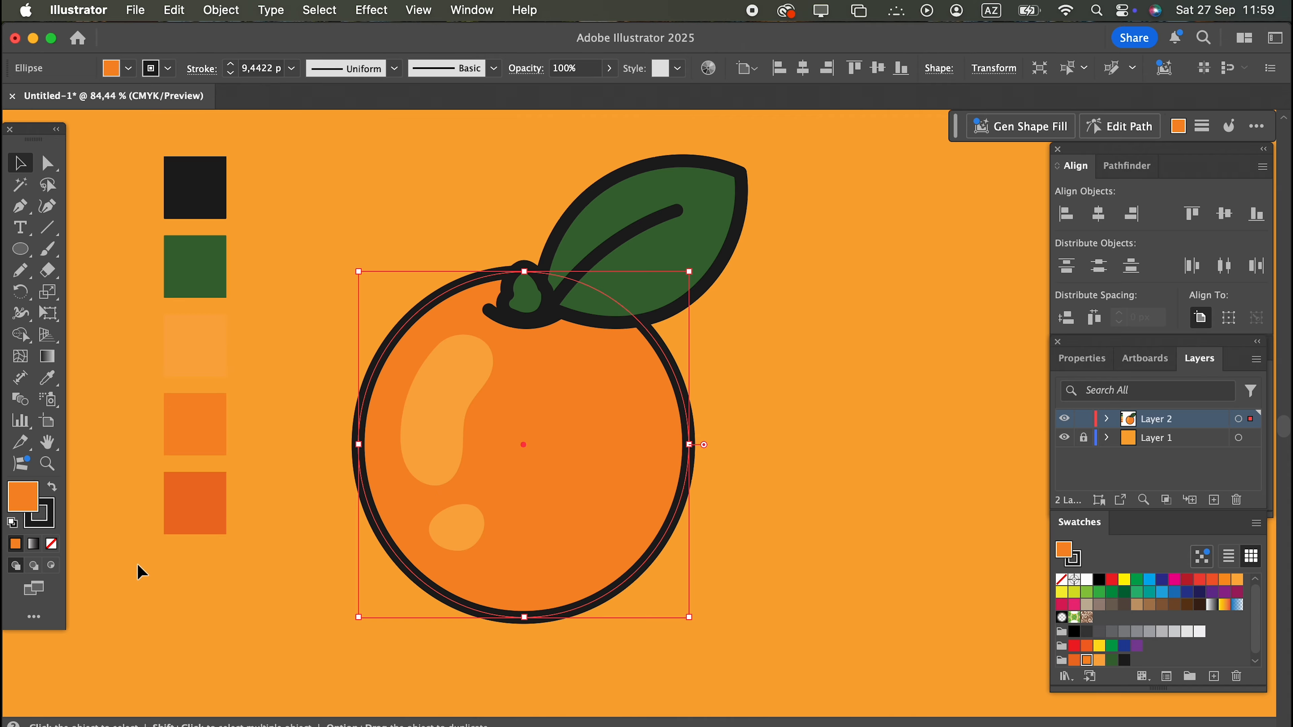
{"action": "left_click", "coordinate": [50, 567]}
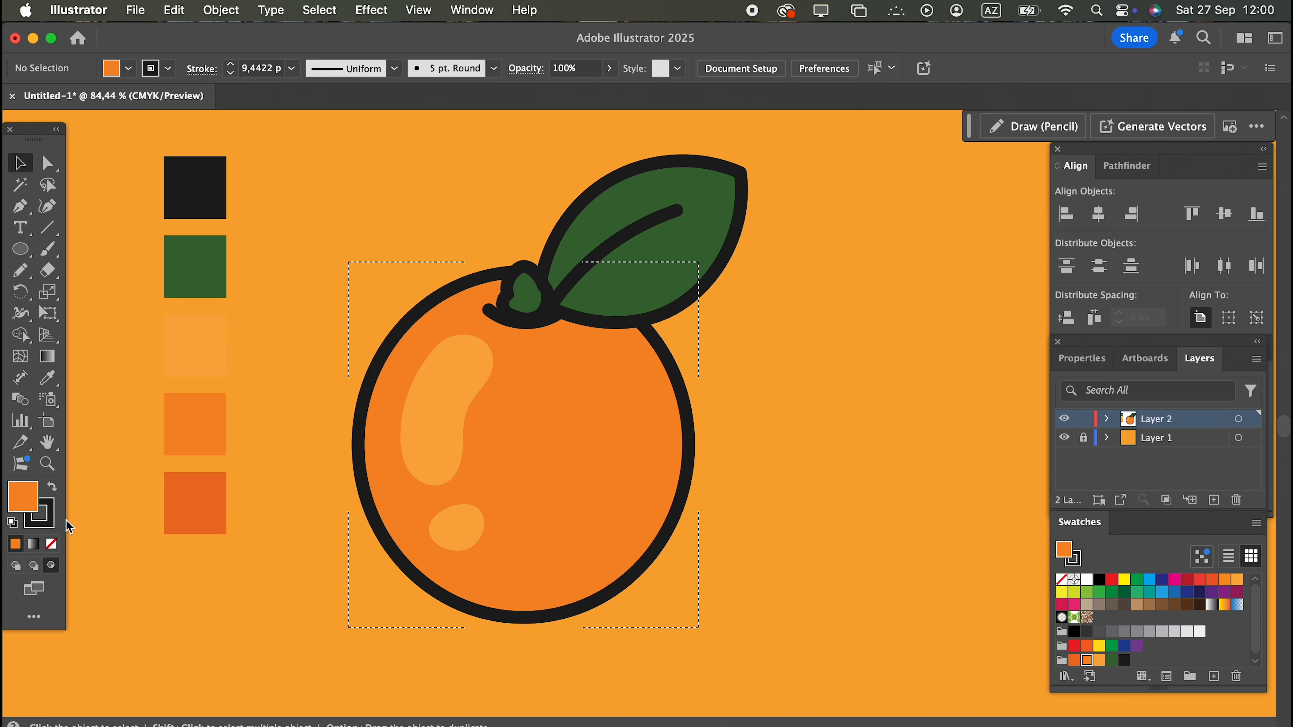
{"action": "left_click", "coordinate": [20, 272]}
{"action": "mouse_move", "coordinate": [531, 316]}
{"action": "left_mouse_down"}
{"action": "mouse_move", "coordinate": [595, 349]}
{"action": "mouse_move", "coordinate": [611, 394]}
{"action": "mouse_move", "coordinate": [594, 526]}
{"action": "mouse_move", "coordinate": [526, 581]}
{"action": "mouse_move", "coordinate": [465, 589]}
{"action": "mouse_move", "coordinate": [407, 569]}
{"action": "left_mouse_up"}
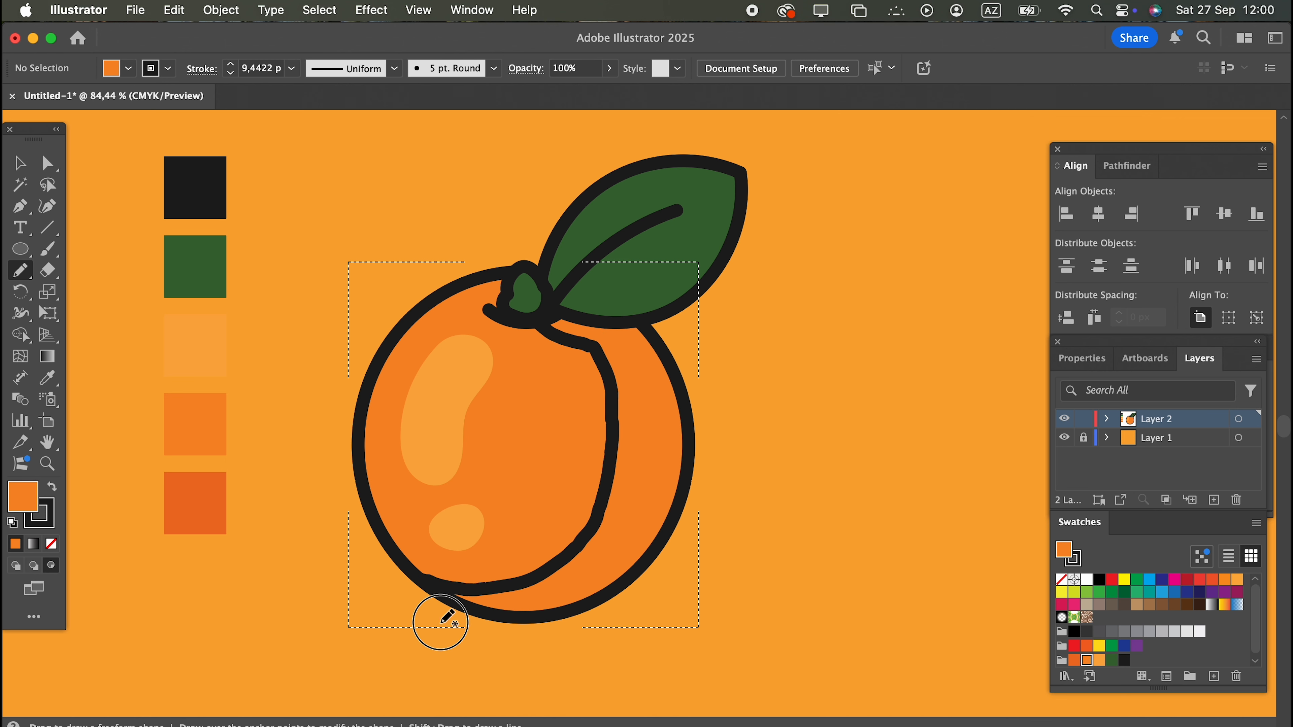
{"action": "mouse_move", "coordinate": [592, 291]}
{"action": "left_mouse_down"}
{"action": "mouse_move", "coordinate": [534, 290]}
{"action": "mouse_move", "coordinate": [546, 307]}
{"action": "left_mouse_up"}
Color the shadow shape with the darkest orange sampled from the palette.
{"action": "left_click", "coordinate": [48, 377]}
{"action": "left_click", "coordinate": [174, 511]}
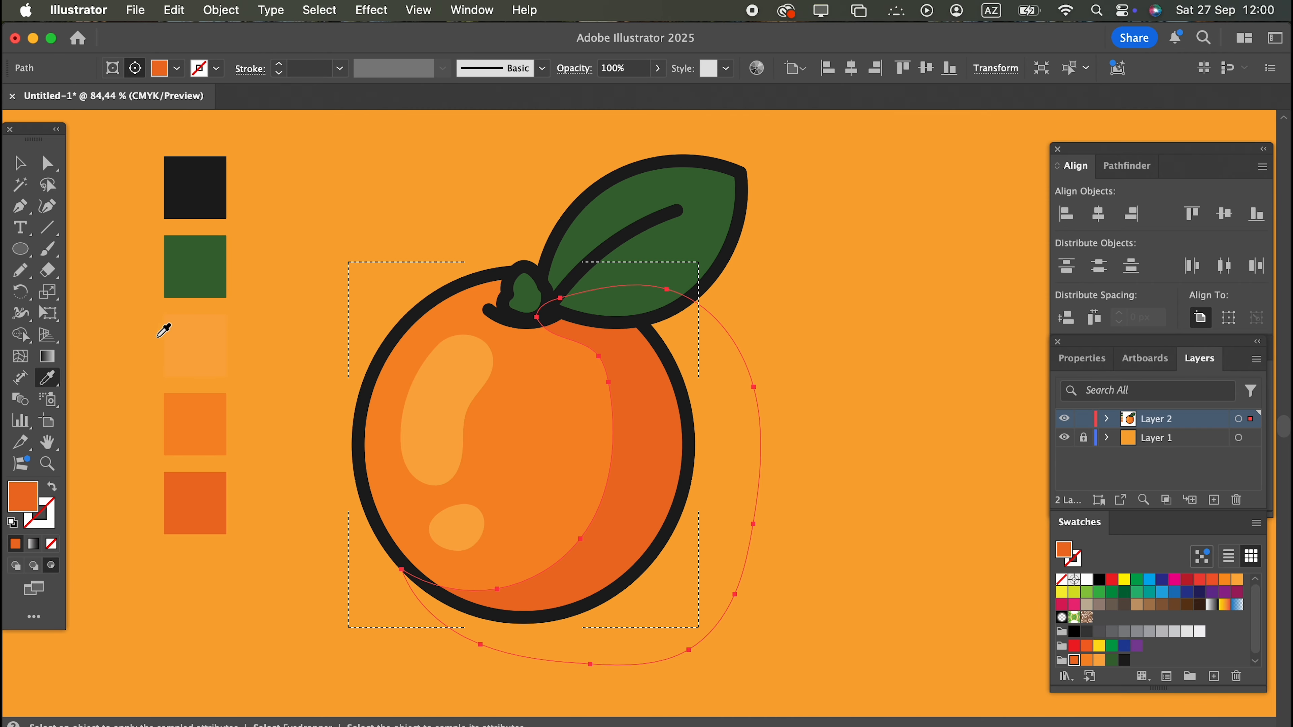
{"action": "left_click", "coordinate": [20, 163]}
{"action": "left_click", "coordinate": [863, 543]}
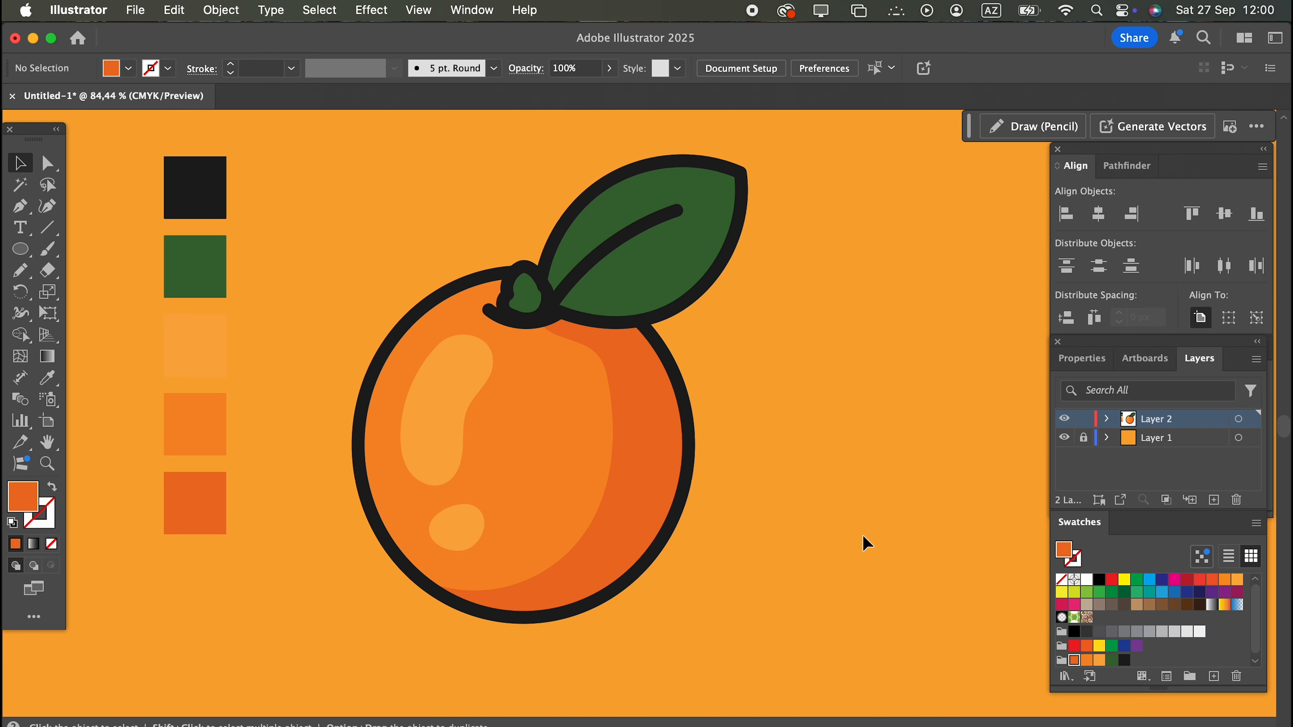
Draw a small circle on the fruit's shadow and fill it with the darker orange #db611d.
{"action": "left_click", "coordinate": [20, 249]}
{"action": "left_click_drag", "start_coordinate": [639, 463], "coordinate": [653, 472]}
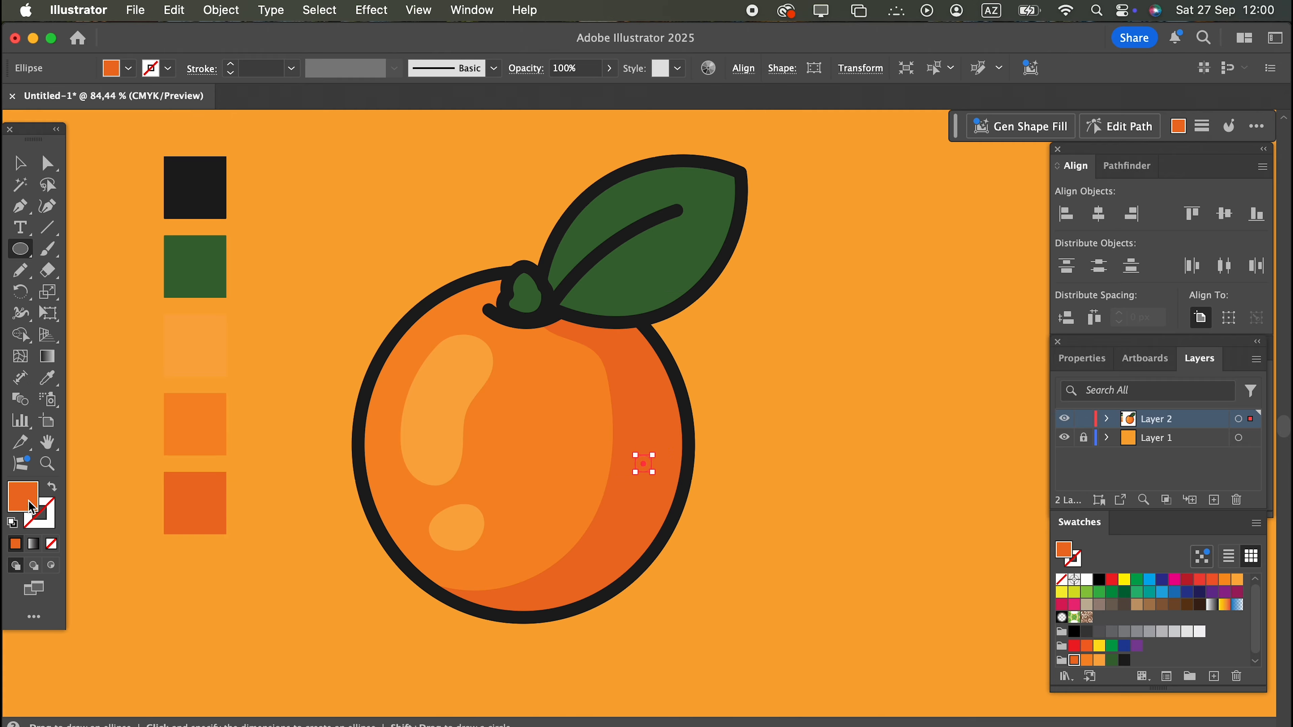
{"action": "double_click", "coordinate": [26, 504]}
{"action": "left_click", "coordinate": [1023, 307]}
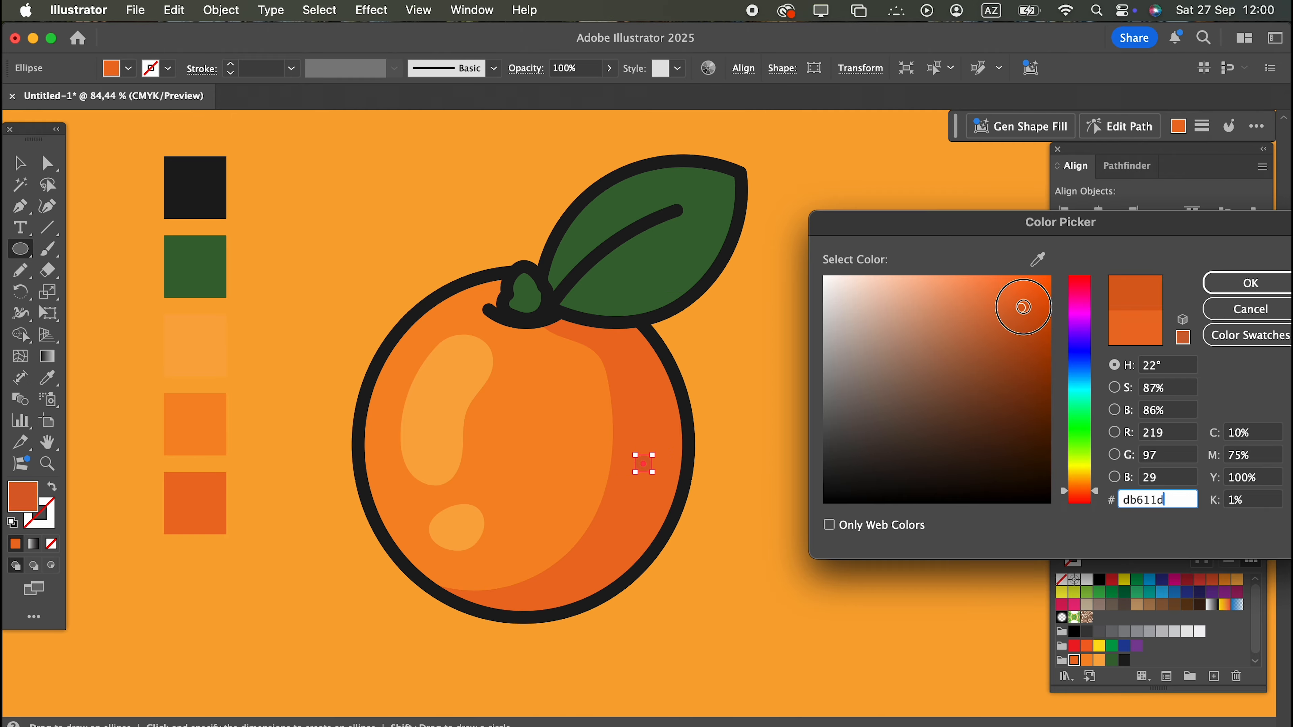
{"action": "left_click", "coordinate": [1250, 283]}
Duplicate the small dot twice to form a triangular cluster of three on the shadow.
{"action": "key", "text": "v"}
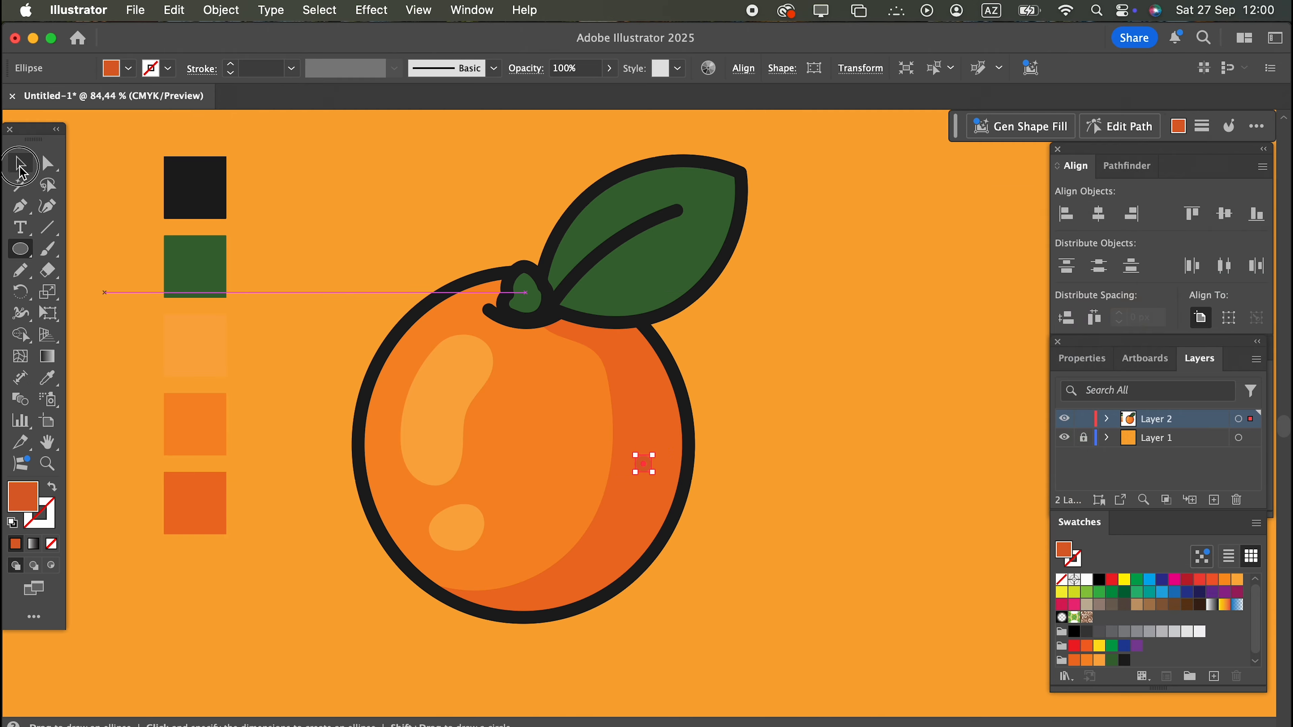
{"action": "left_click", "coordinate": [600, 405]}
{"action": "left_click", "coordinate": [805, 507]}
{"action": "left_click_drag", "start_coordinate": [652, 471], "coordinate": [623, 487]}
{"action": "left_click", "coordinate": [821, 513]}
{"action": "left_click", "coordinate": [822, 548]}
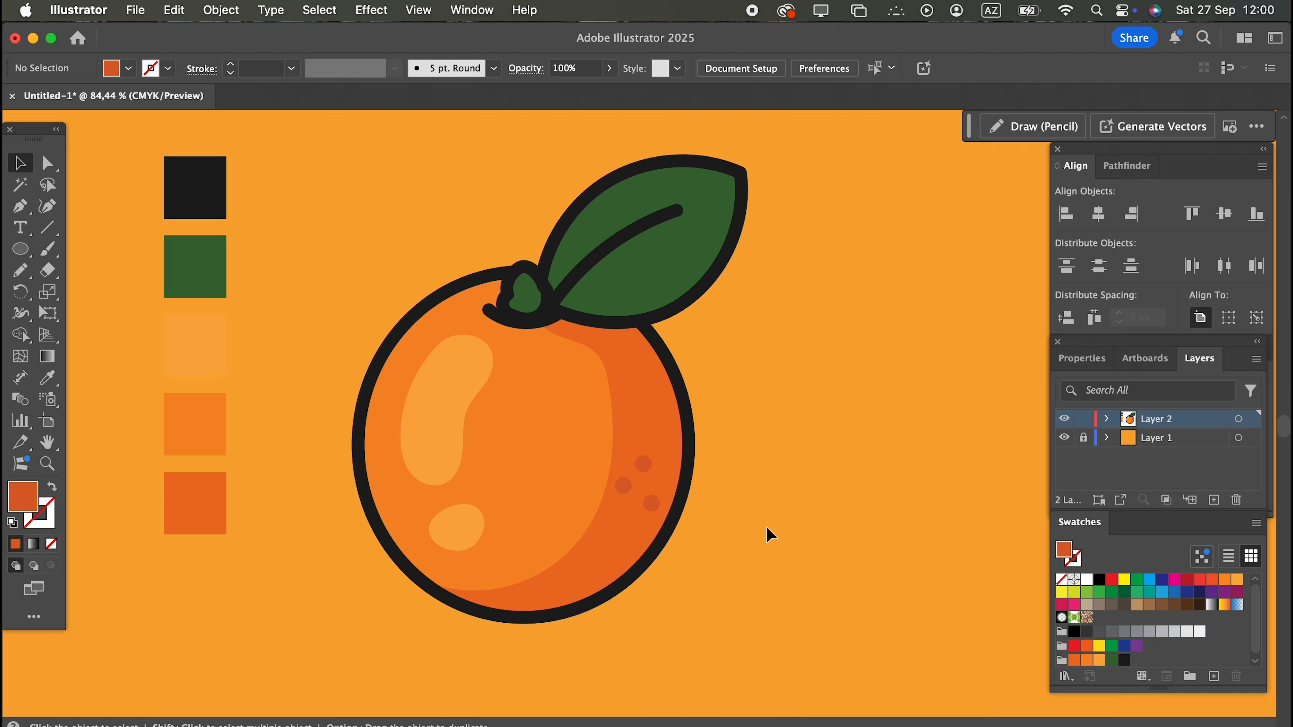
Scale down the three dots together and place two copies in the upper part of the shadow.
{"action": "left_click", "coordinate": [653, 506]}
{"action": "left_click", "coordinate": [623, 488], "text": "shift"}
{"action": "left_click", "coordinate": [644, 464], "text": "shift"}
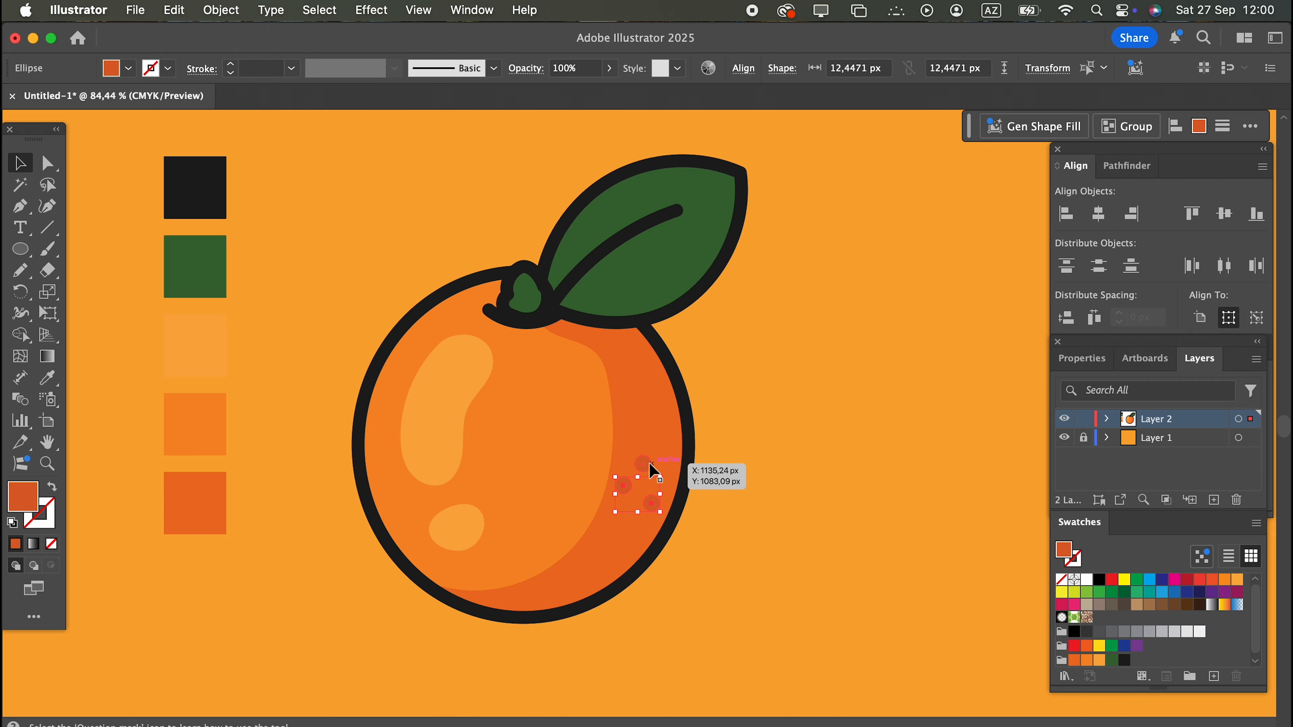
{"action": "left_click_drag", "start_coordinate": [661, 513], "coordinate": [660, 383]}
{"action": "left_click", "coordinate": [889, 548]}
Copy three of the dots to the bottom of the shadow and arrange them as a small cluster.
{"action": "left_click_drag", "start_coordinate": [630, 460], "coordinate": [566, 590]}
{"action": "left_click", "coordinate": [787, 496]}
{"action": "left_click_drag", "start_coordinate": [636, 483], "coordinate": [581, 580]}
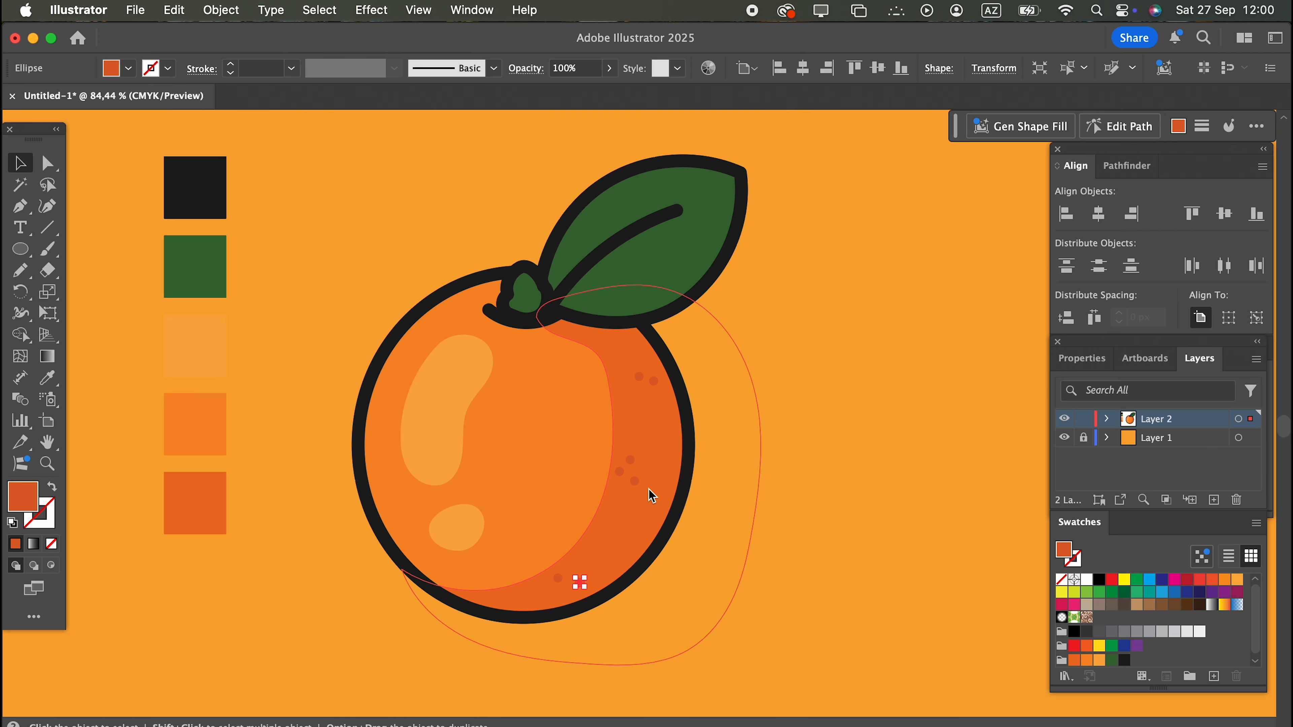
{"action": "left_click_drag", "start_coordinate": [634, 481], "coordinate": [568, 570]}
{"action": "left_click", "coordinate": [826, 582]}
Select the whole orange illustration with its stem and leaf and ungroup it.
{"action": "left_click_drag", "start_coordinate": [786, 637], "coordinate": [364, 130]}
{"action": "left_click", "coordinate": [219, 11]}
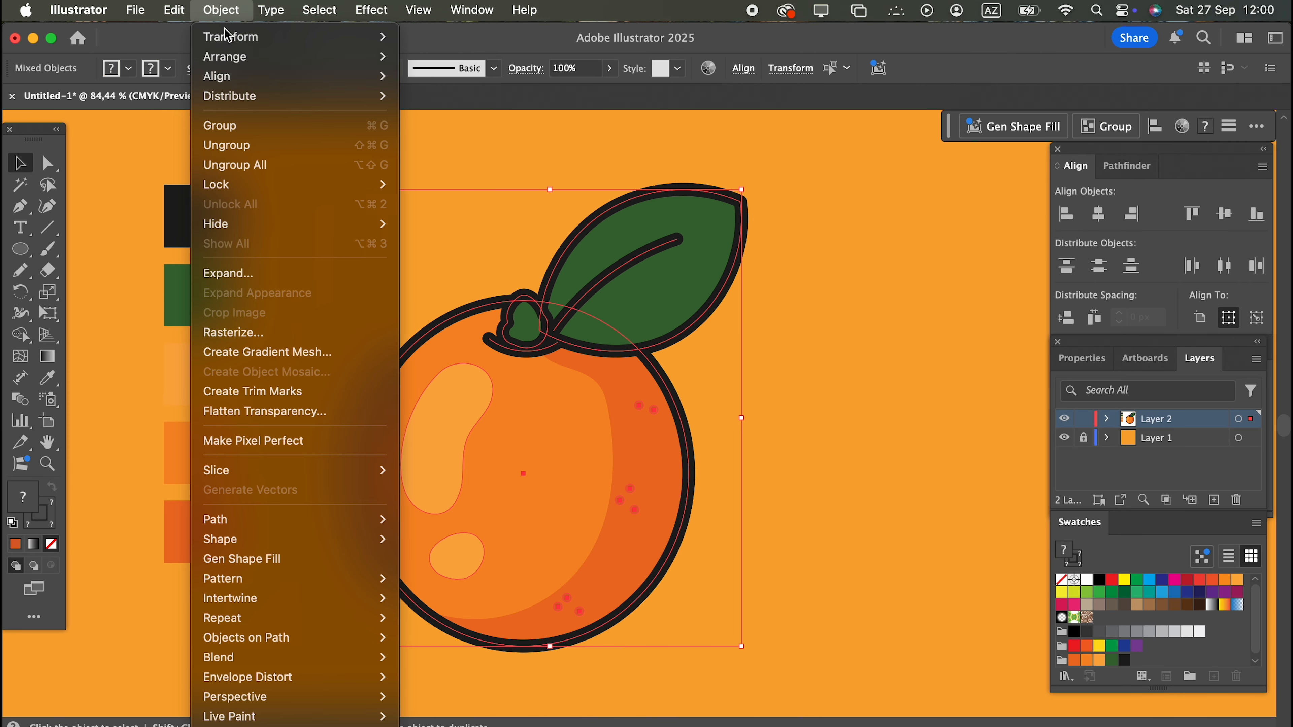
{"action": "left_click", "coordinate": [246, 144]}
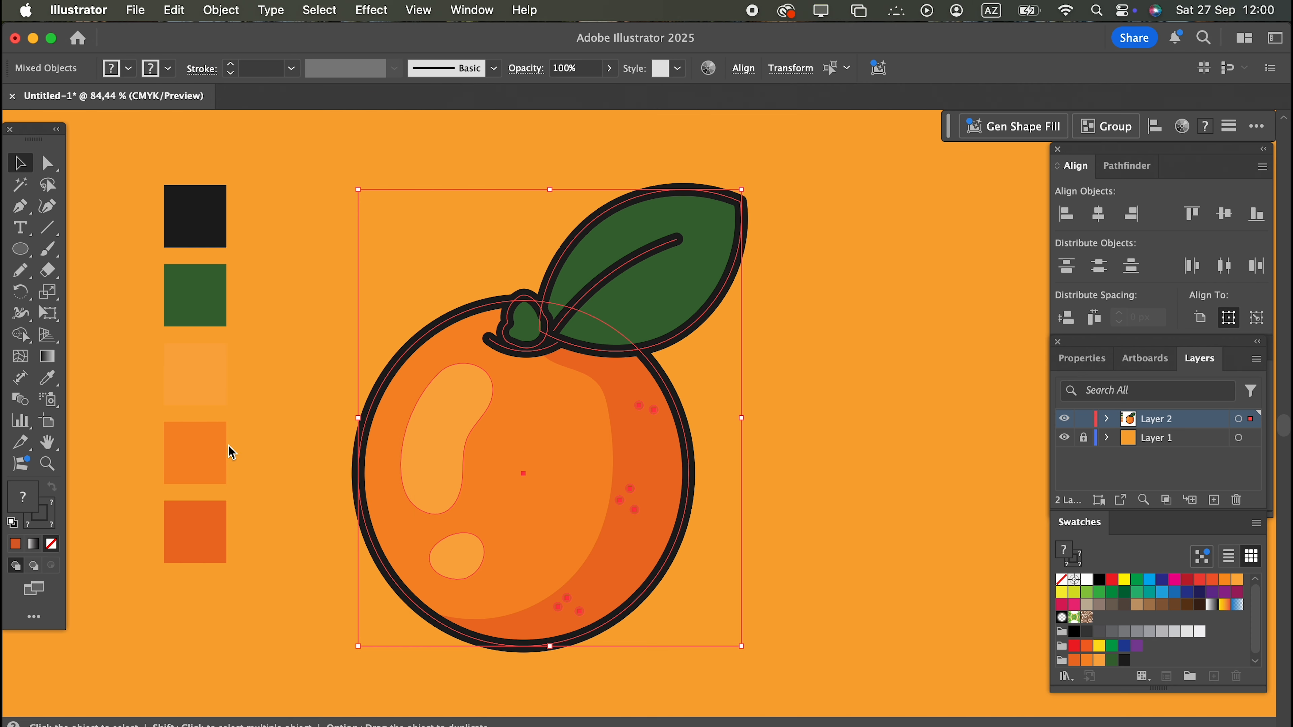
Delete the five color palette squares beside the orange.
{"action": "left_click_drag", "start_coordinate": [230, 530], "coordinate": [155, 179]}
{"action": "key", "text": "Delete"}
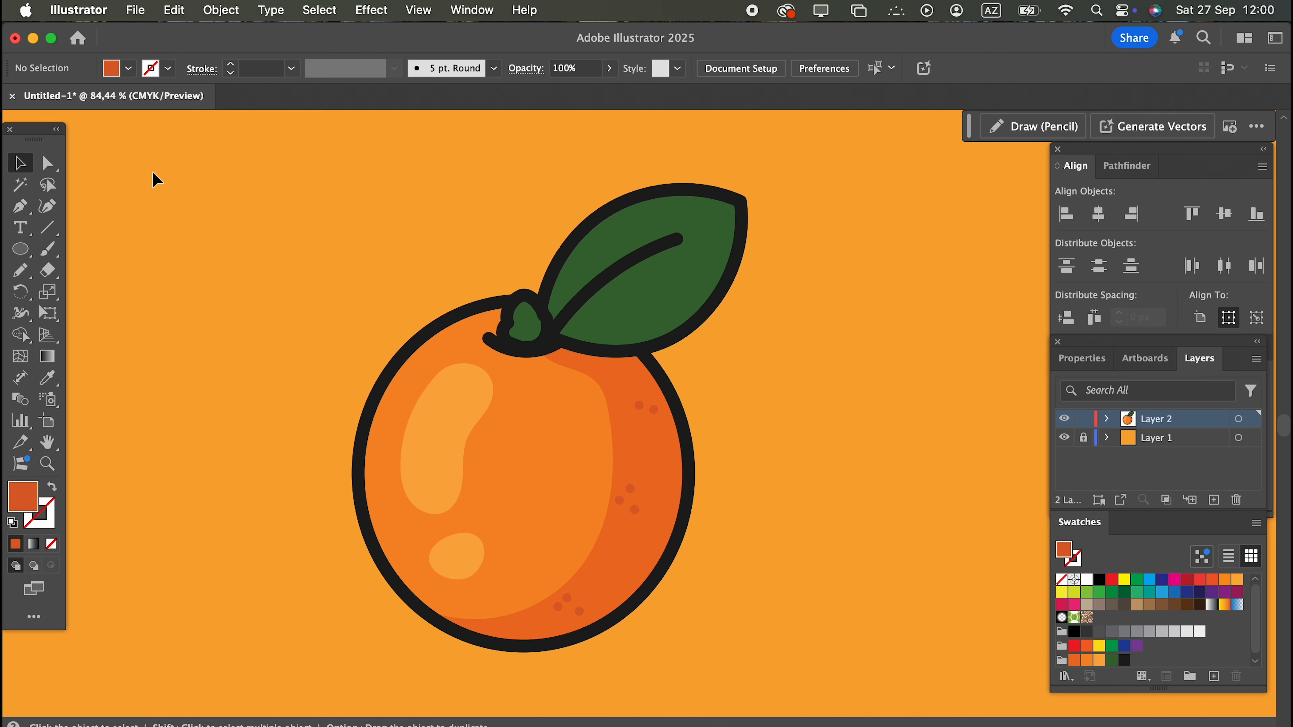
{"action": "key", "text": "z"}
{"action": "left_click_drag", "start_coordinate": [808, 477], "coordinate": [837, 487]}
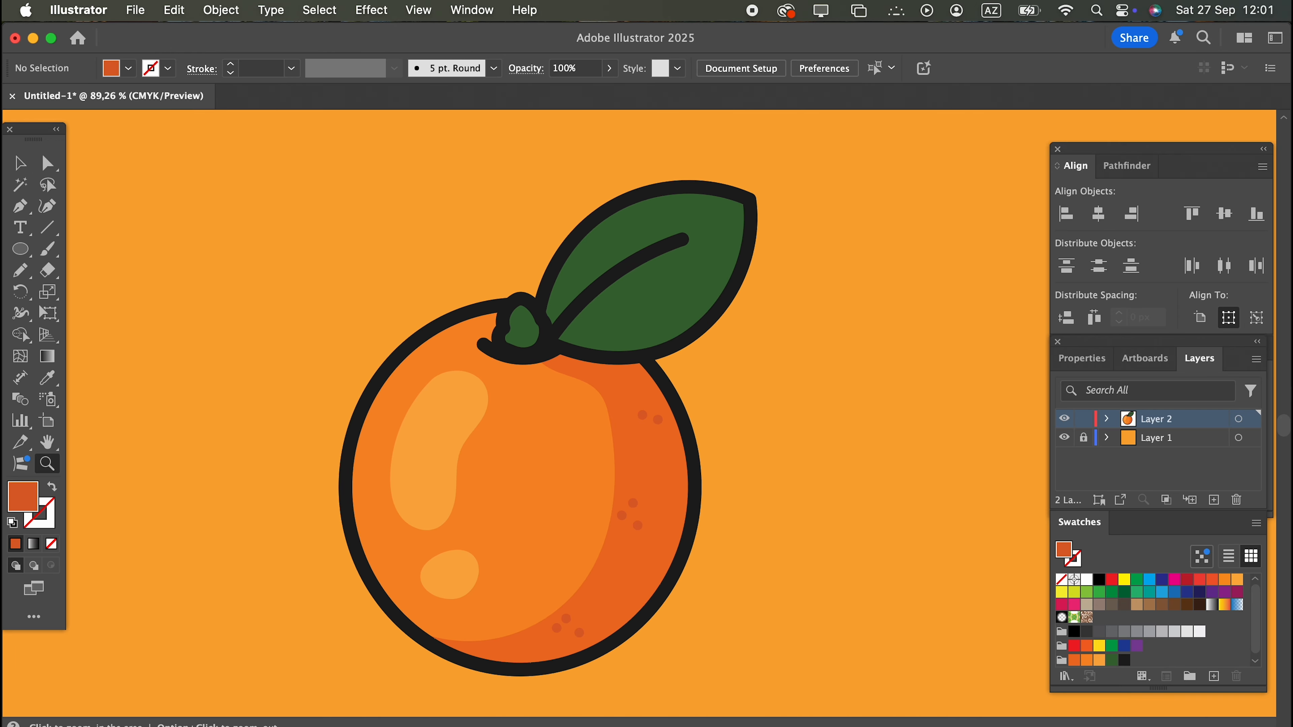